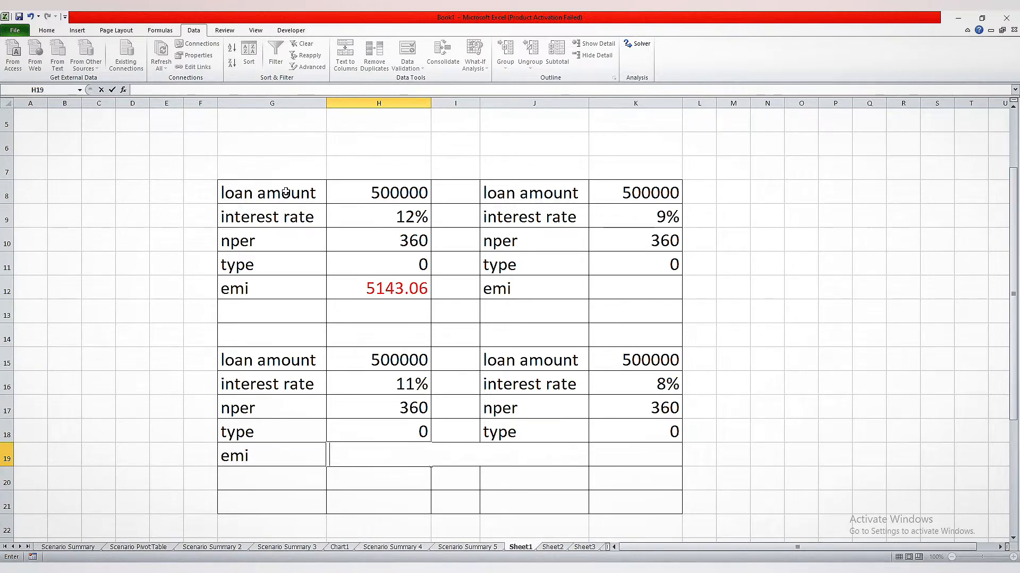
# - Examine the interest rates in the four loan tables and the EMI formula in cell H12
pyautogui.moveTo(288, 191); pyautogui.dragTo(340, 293)
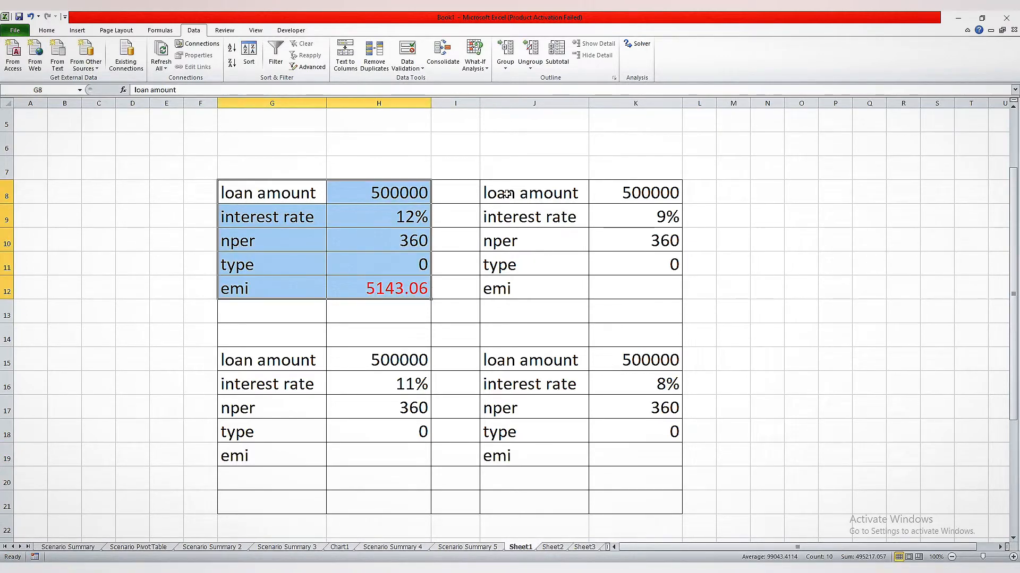
pyautogui.click(421, 225)
pyautogui.click(601, 226)
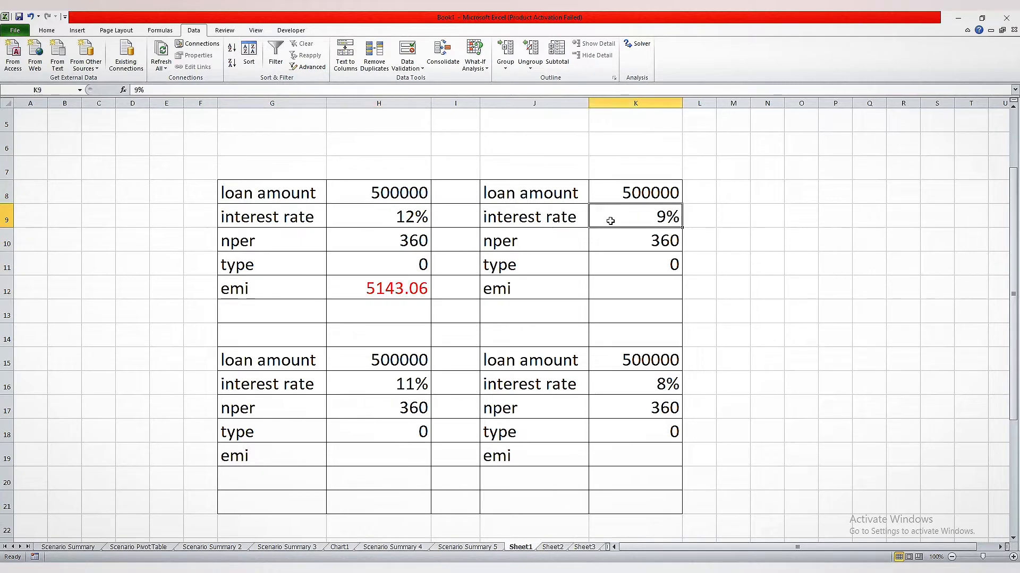
pyautogui.click(647, 388)
pyautogui.click(386, 388)
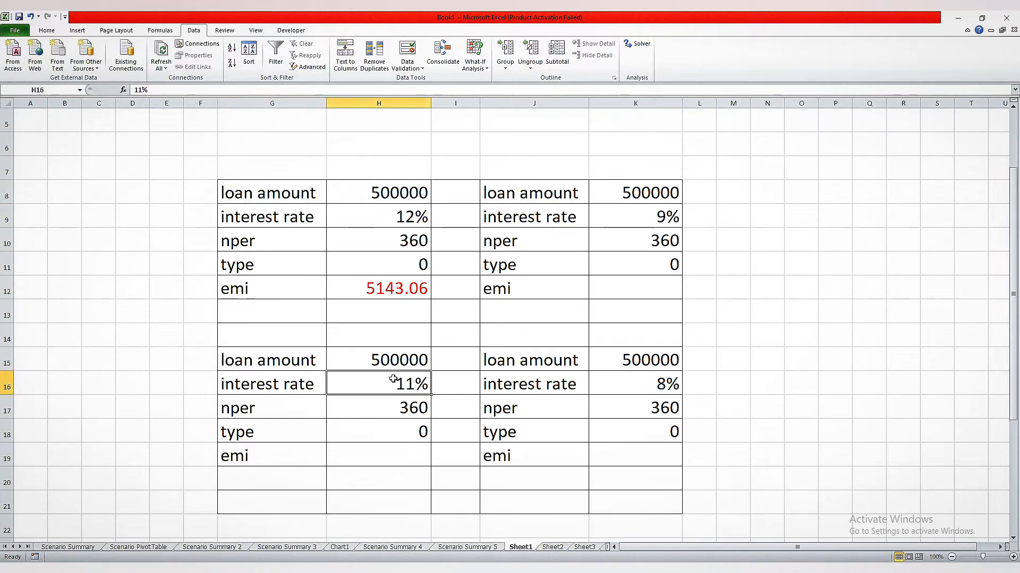
pyautogui.click(406, 293)
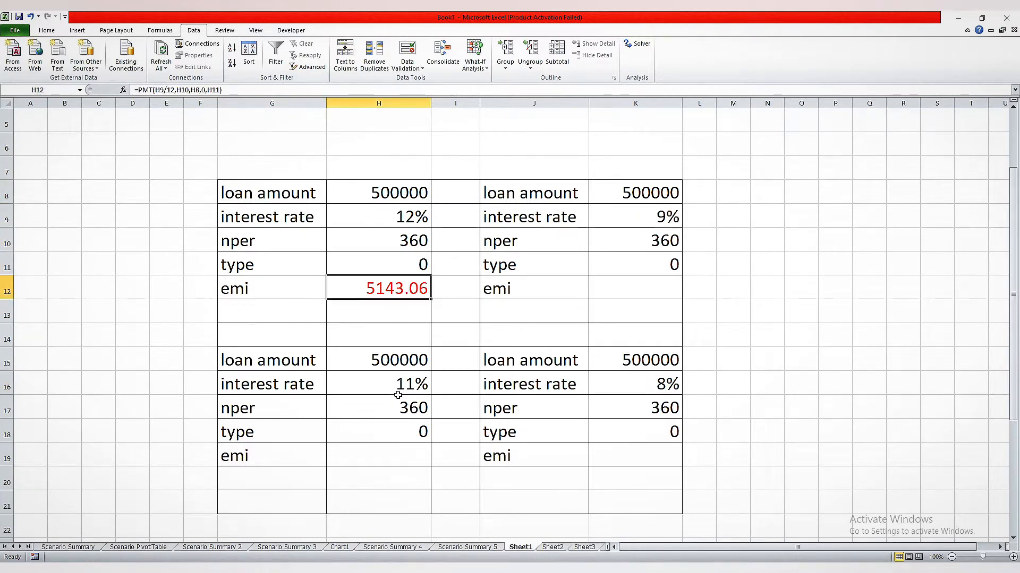
# - Calculate the EMI of the 11% loan in cell H19 with the formula =pmt(h16/12,h17,h15,0,h18)
pyautogui.click(395, 454)
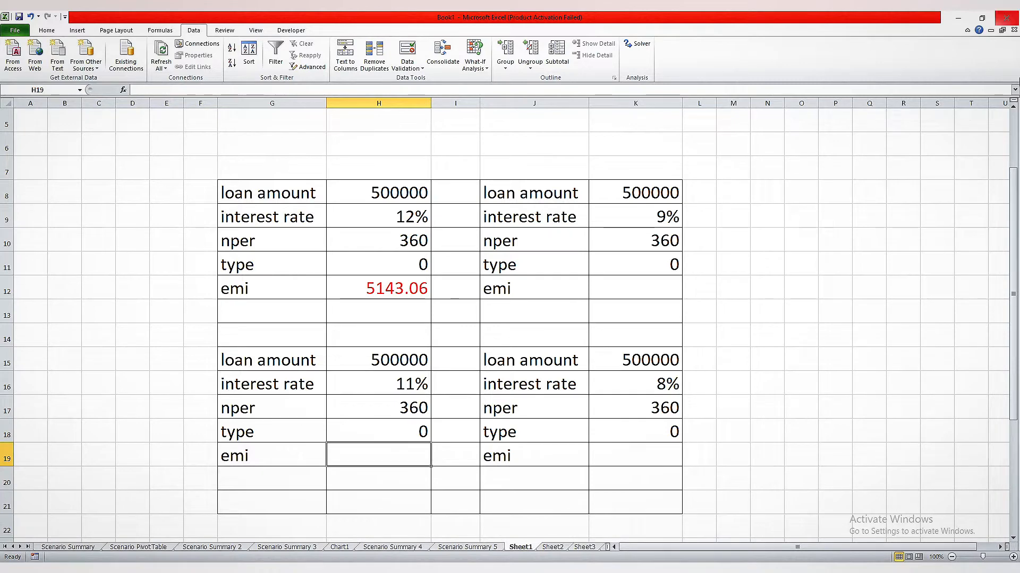
pyautogui.write('=')
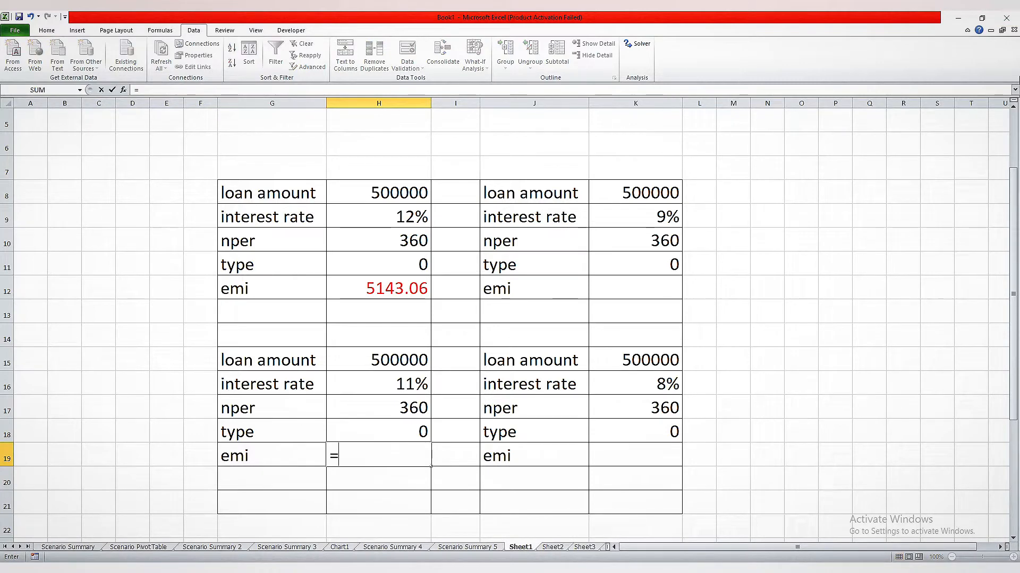
pyautogui.write('p')
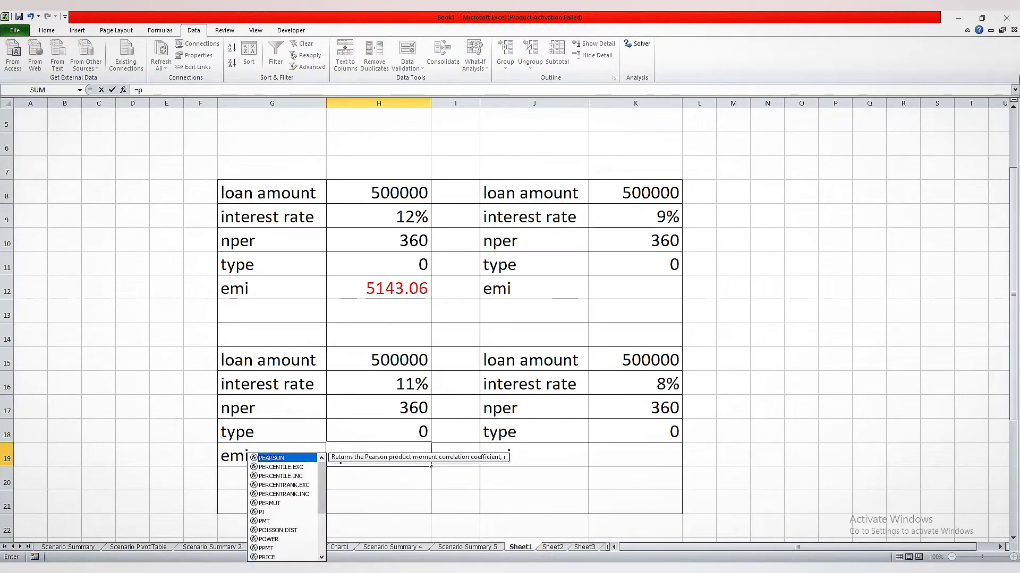
pyautogui.write('mt')
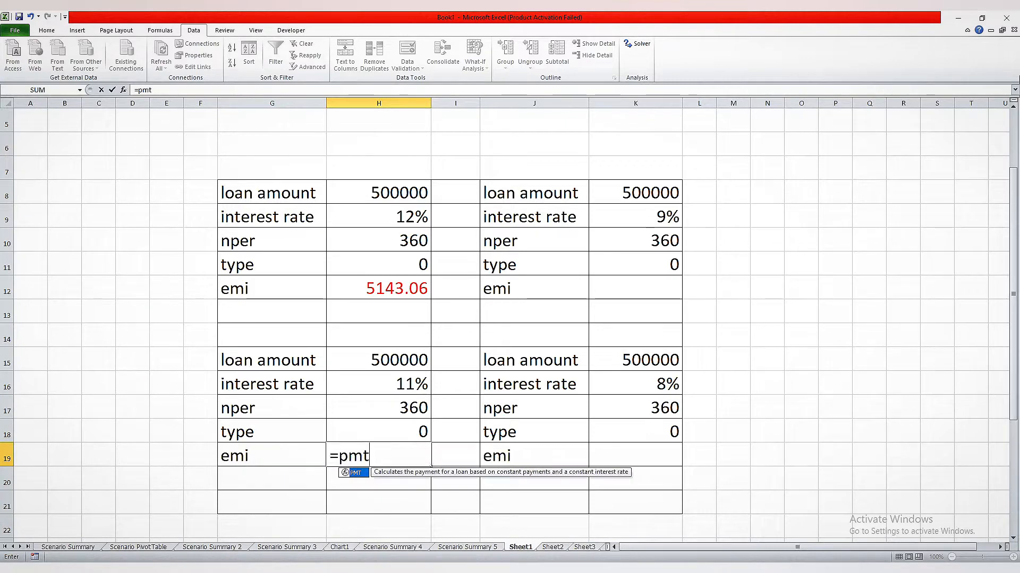
pyautogui.write('(')
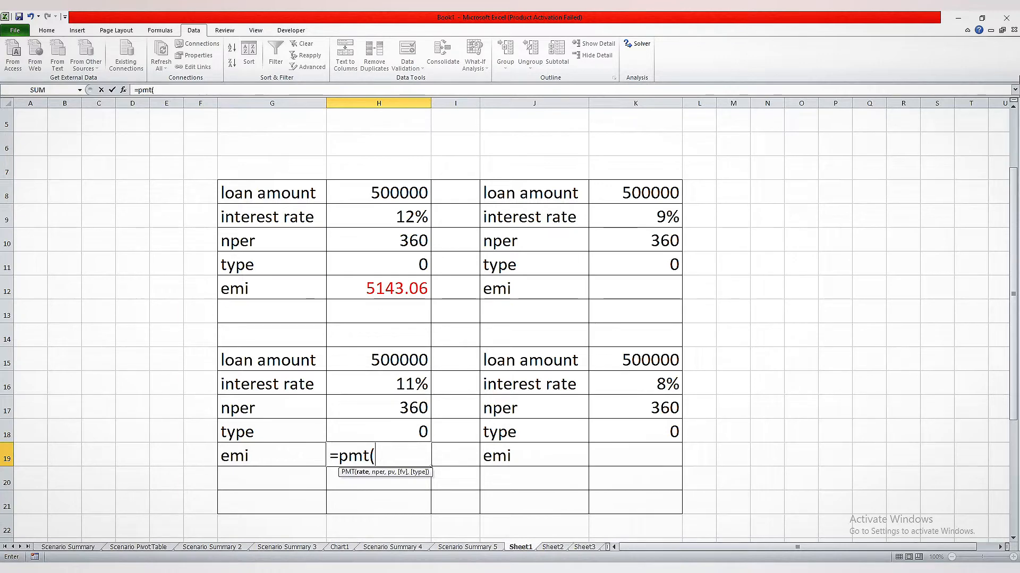
pyautogui.write('h16')
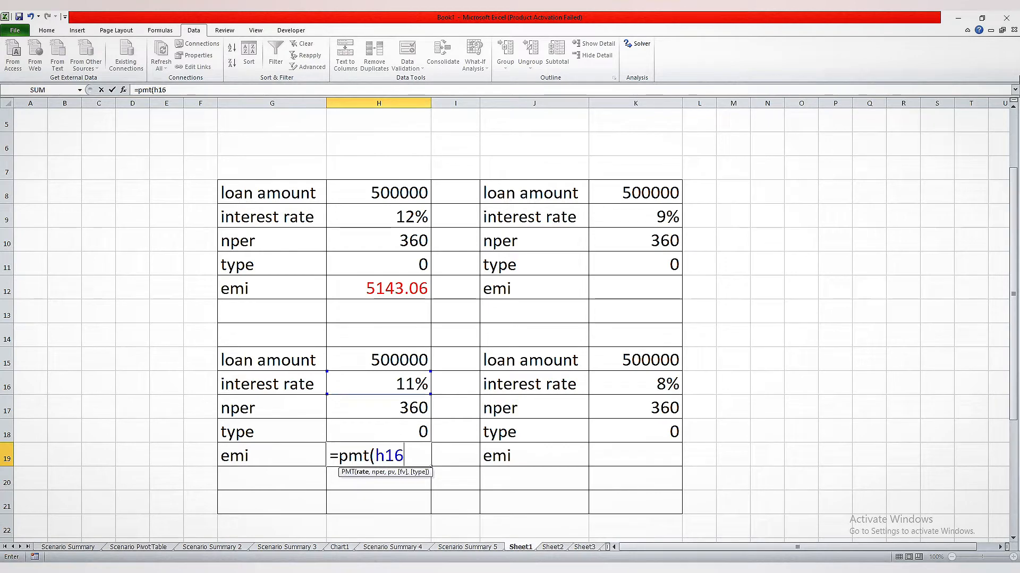
pyautogui.write('/12,')
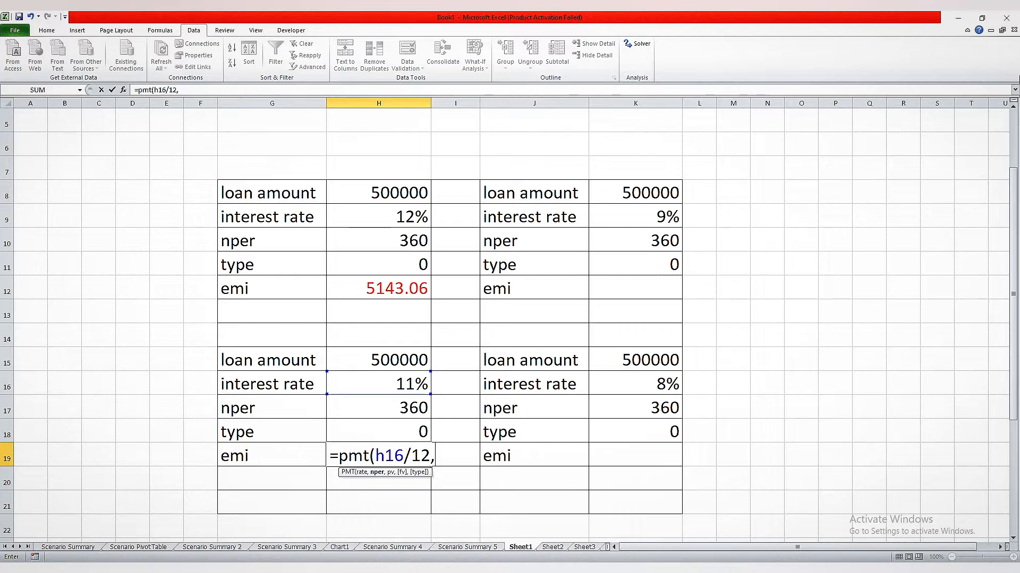
pyautogui.write('h')
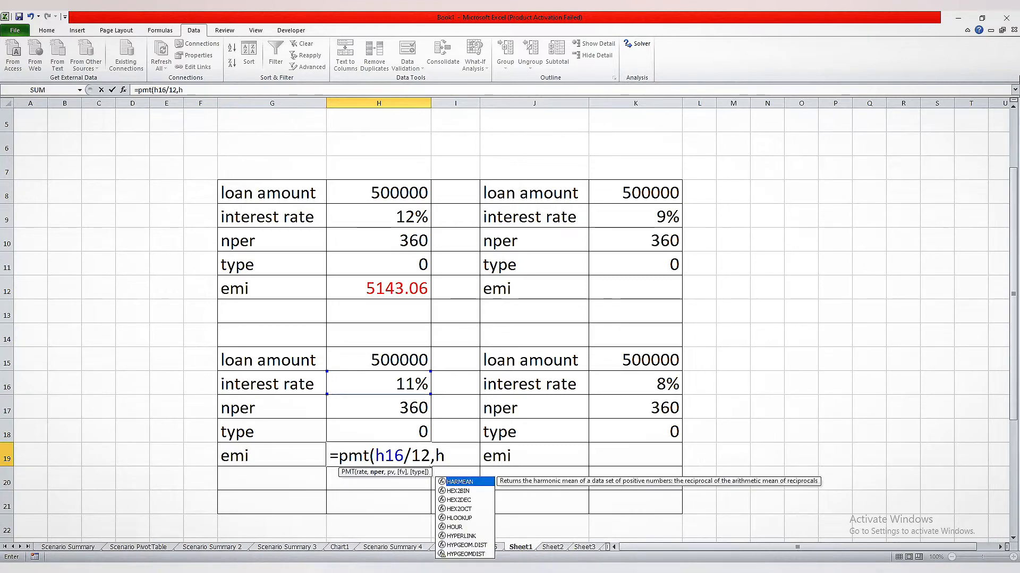
pyautogui.write('17')
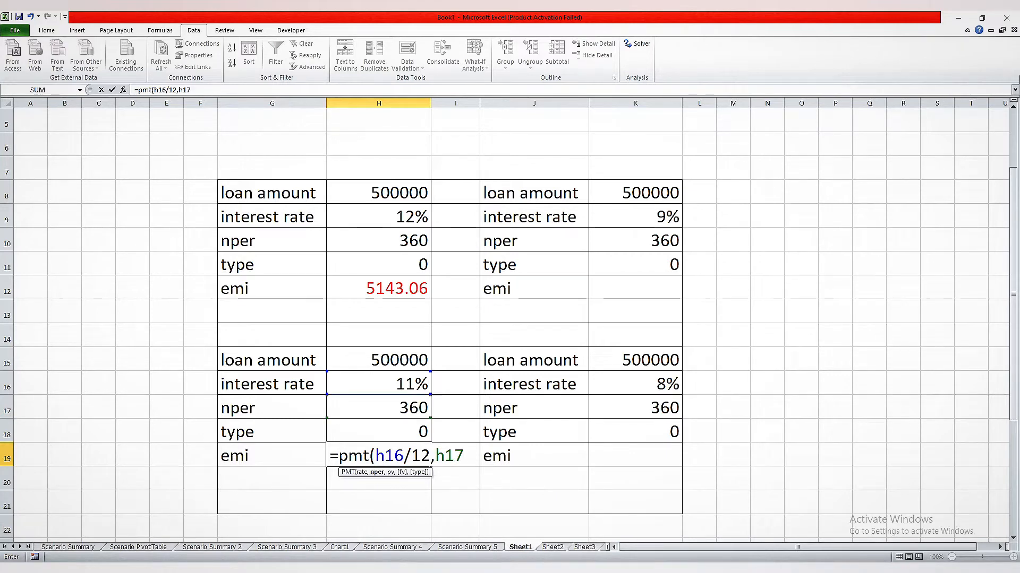
pyautogui.write(',h')
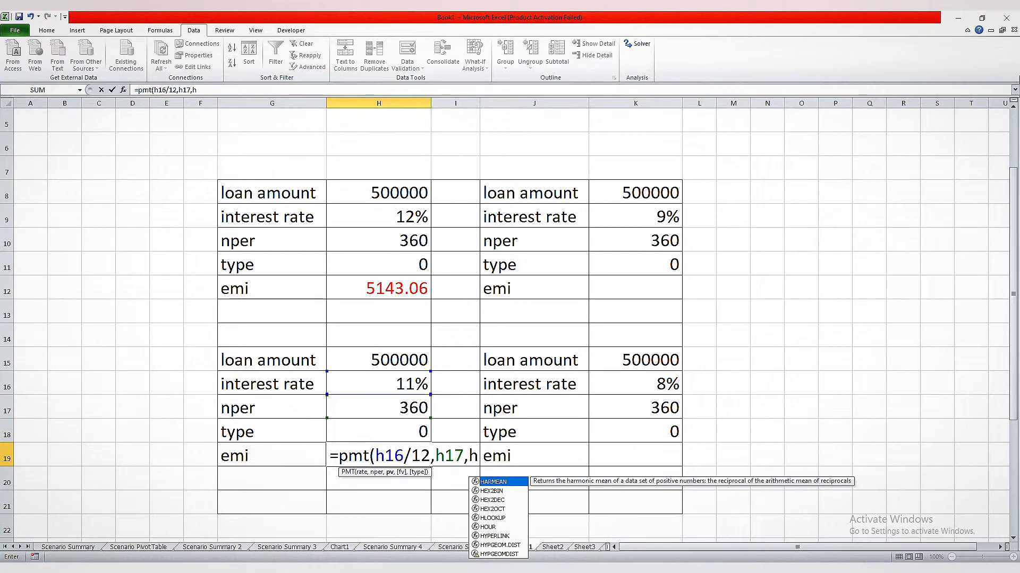
pyautogui.write('15')
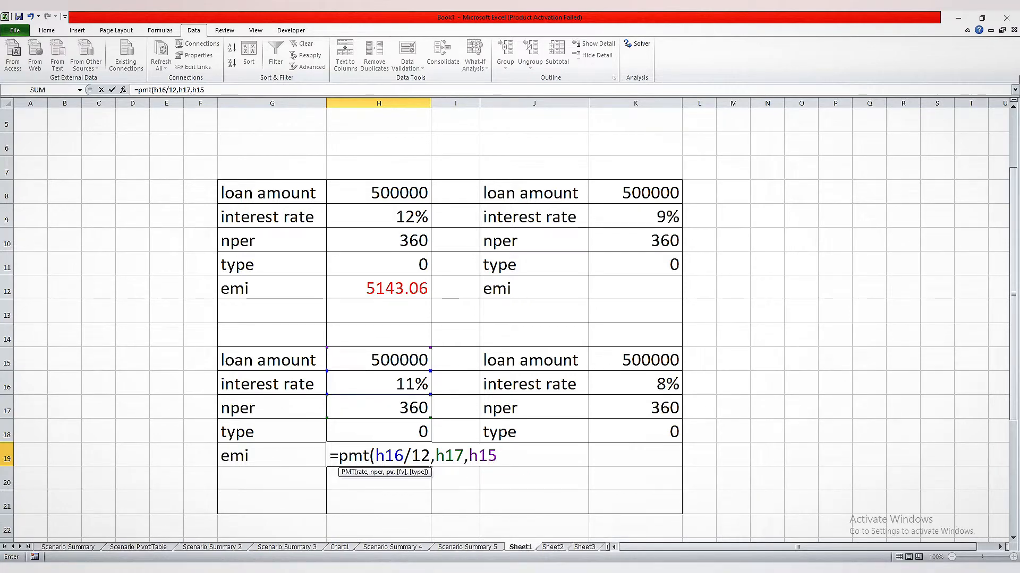
pyautogui.write(',0,')
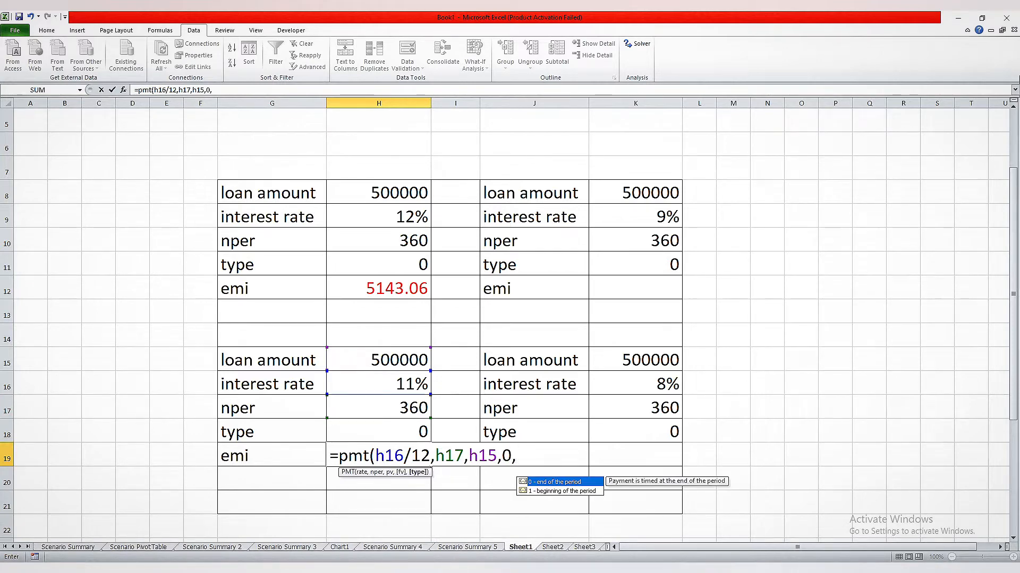
pyautogui.write('h18')
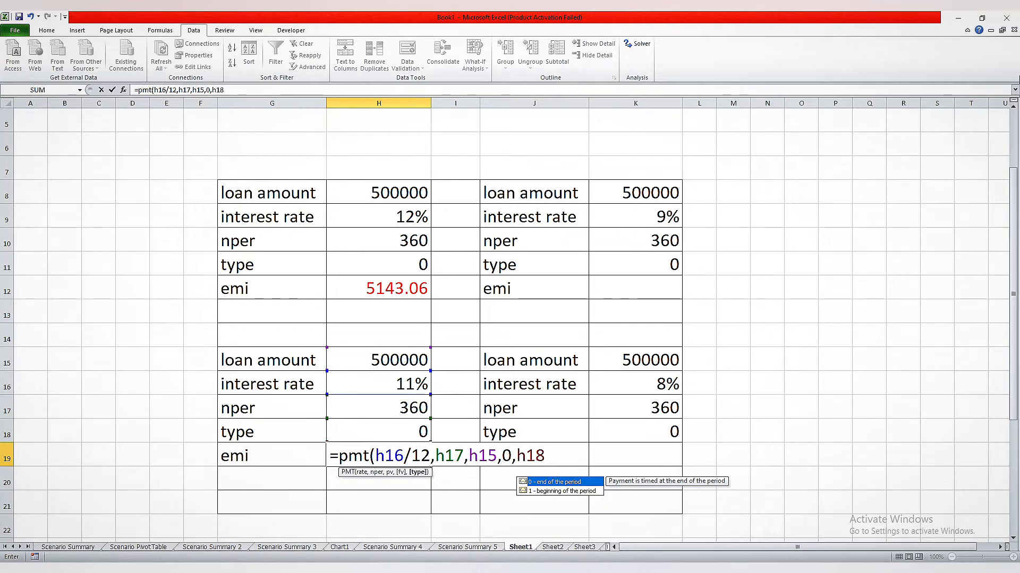
pyautogui.write('0')
pyautogui.press('BackSpace')
pyautogui.write(')')
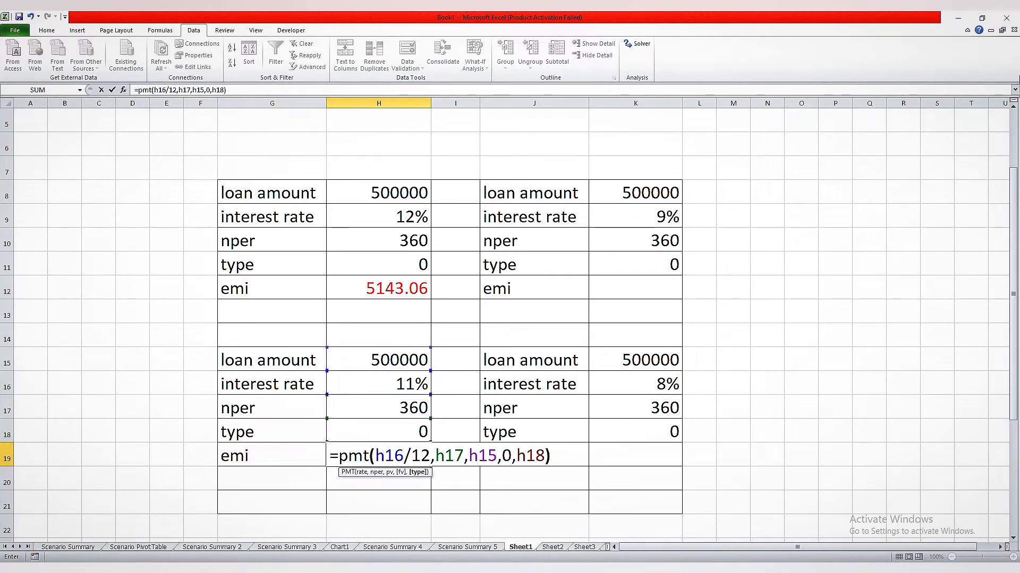
pyautogui.press('Return')
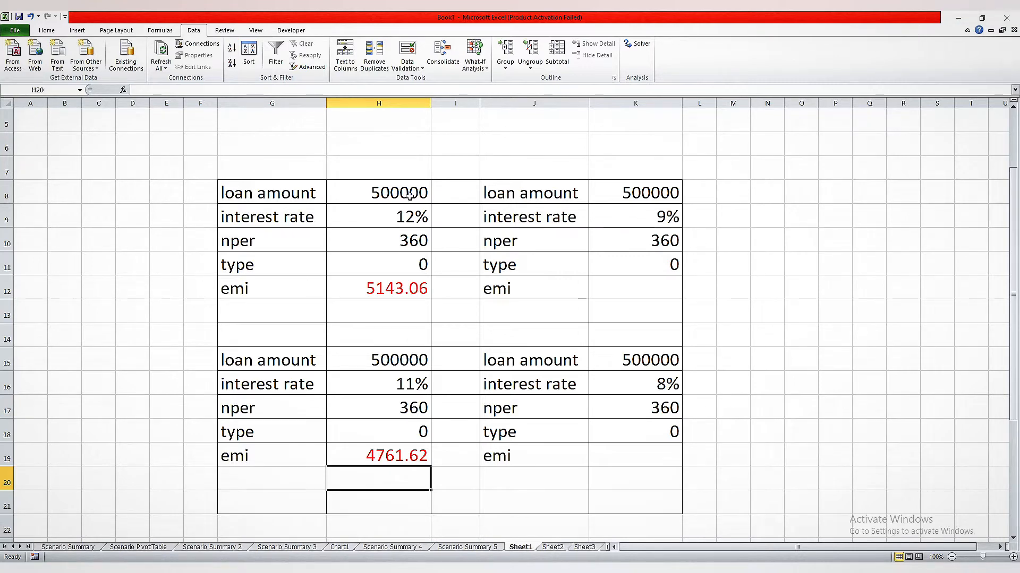
# - Delete both existing scenarios from the Scenario Manager
pyautogui.click(488, 68)
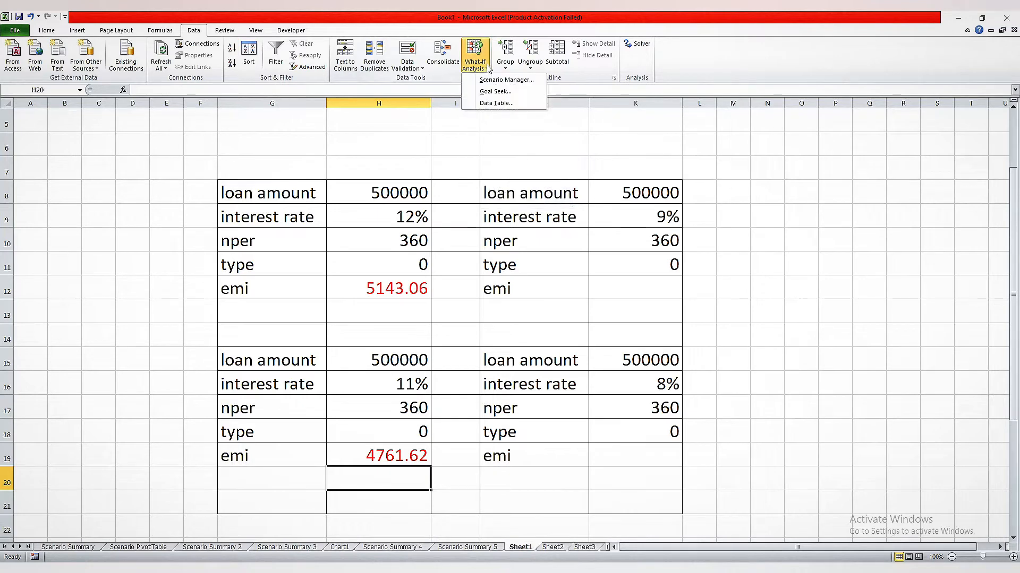
pyautogui.click(490, 86)
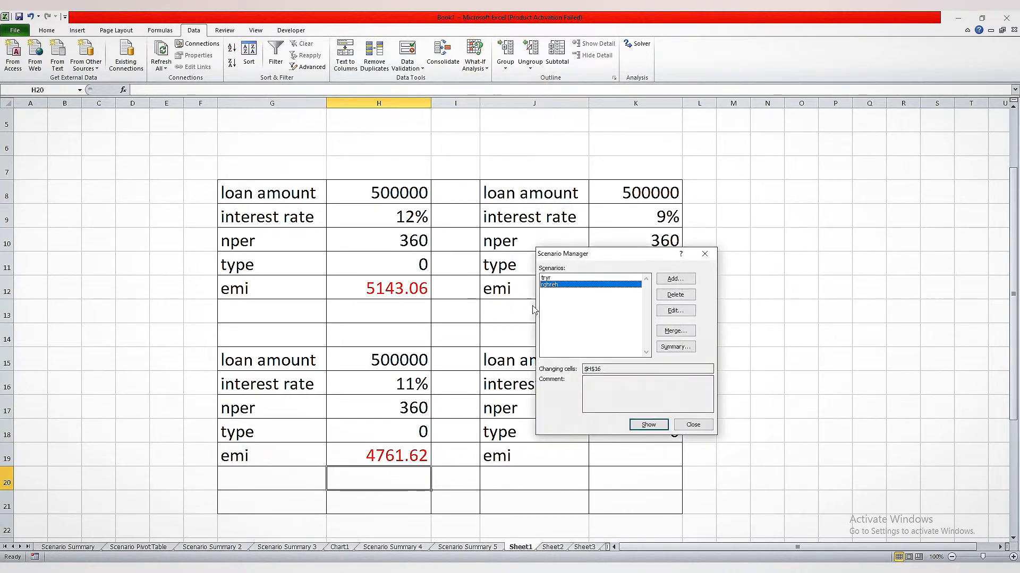
pyautogui.click(675, 295)
pyautogui.click(678, 296)
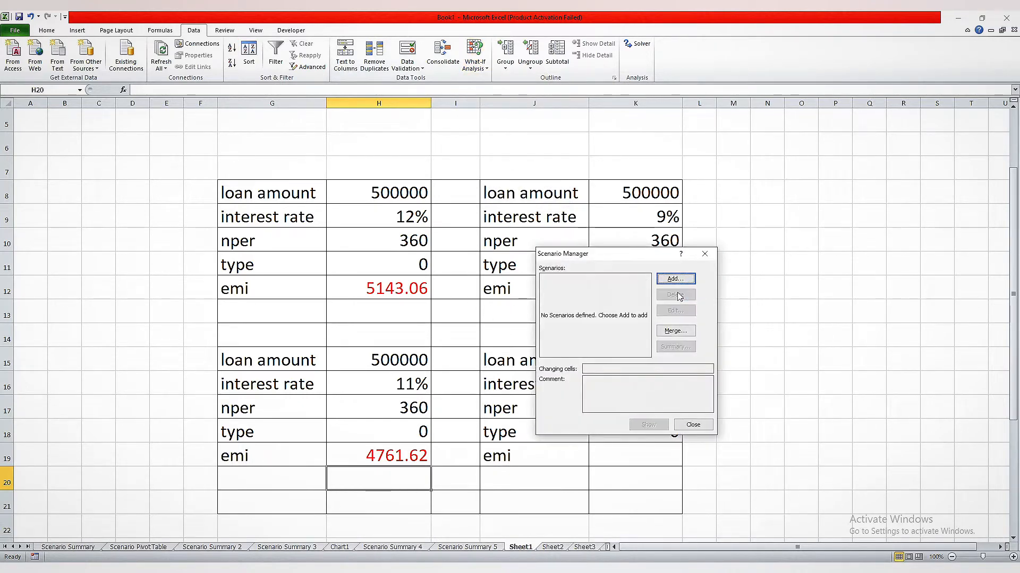
# - Define a new scenario named hdfc with the 12% interest rate cell $H$9 as its changing cell
pyautogui.click(669, 282)
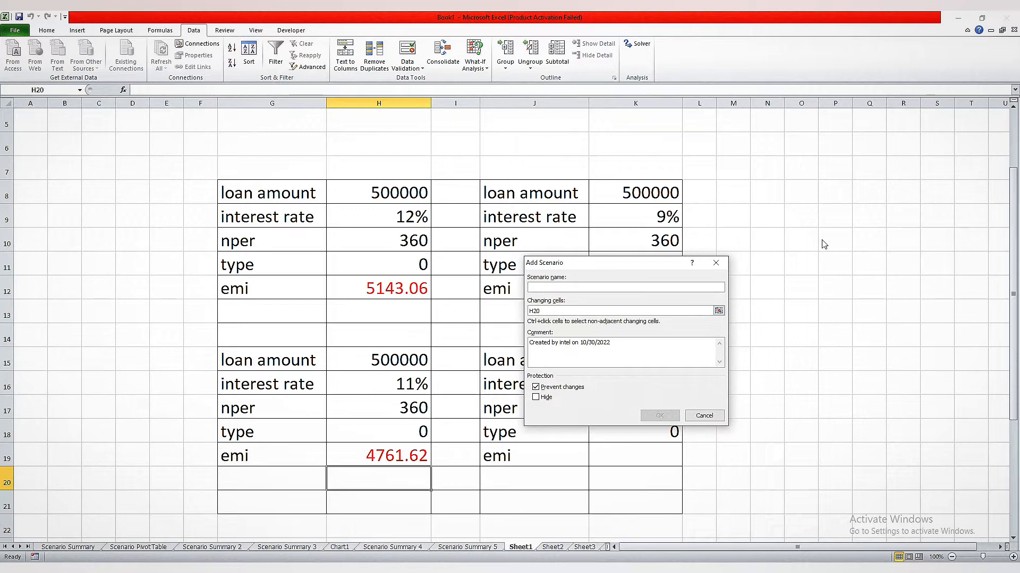
pyautogui.write('h')
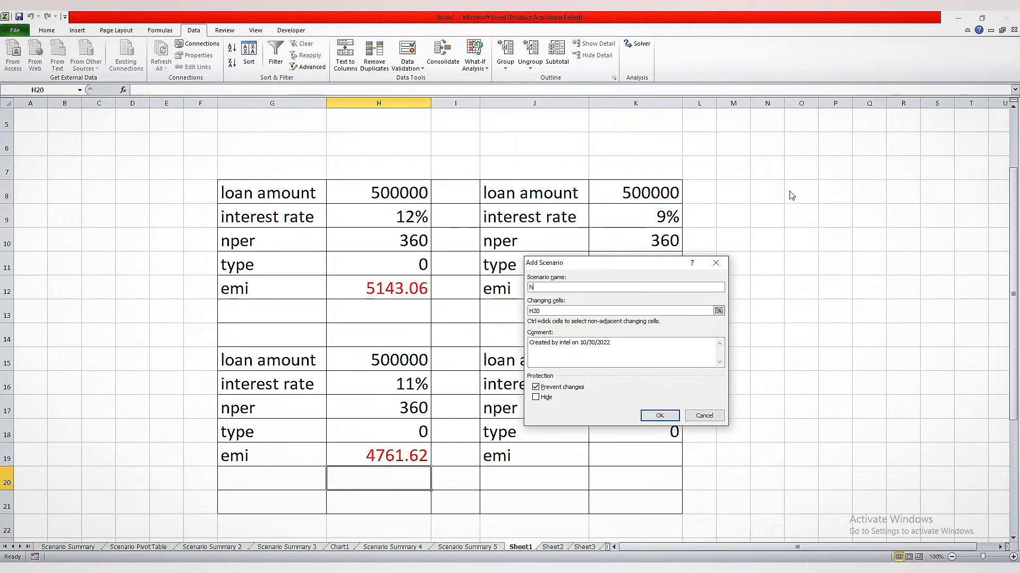
pyautogui.write('dfc')
pyautogui.click(682, 312)
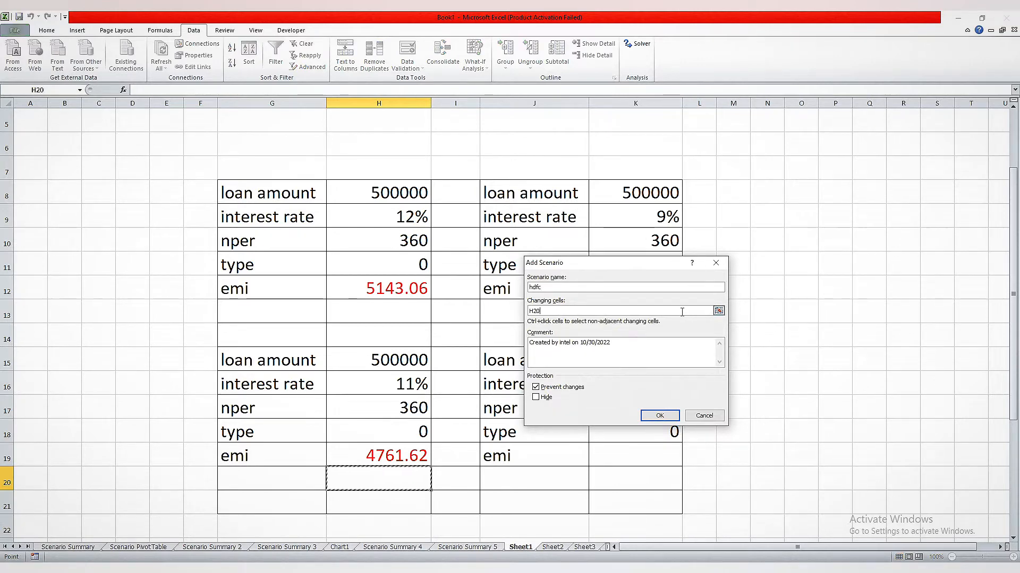
pyautogui.press('BackSpace')
pyautogui.press('BackSpace')
pyautogui.press('BackSpace')
pyautogui.click(718, 310)
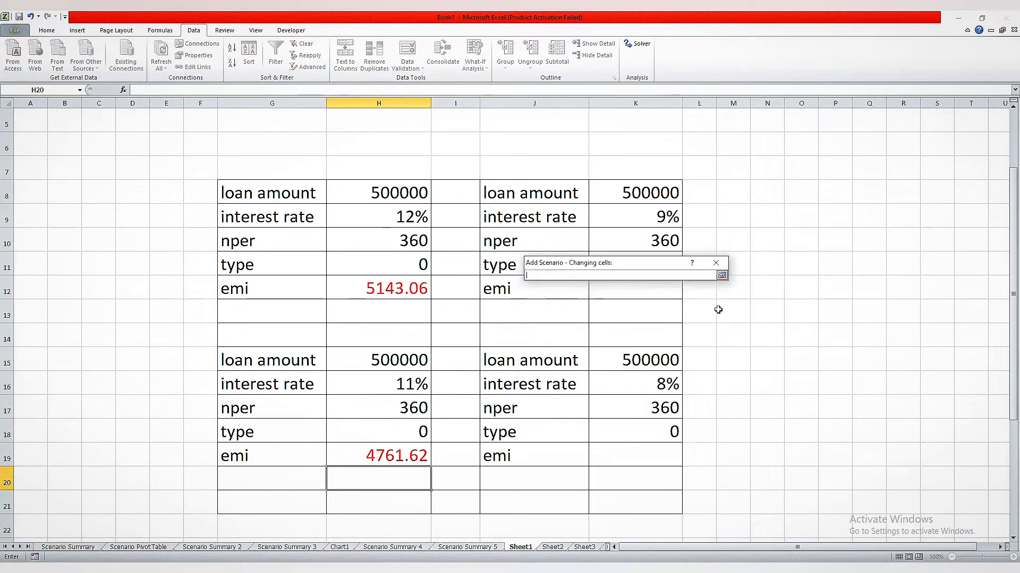
pyautogui.click(409, 224)
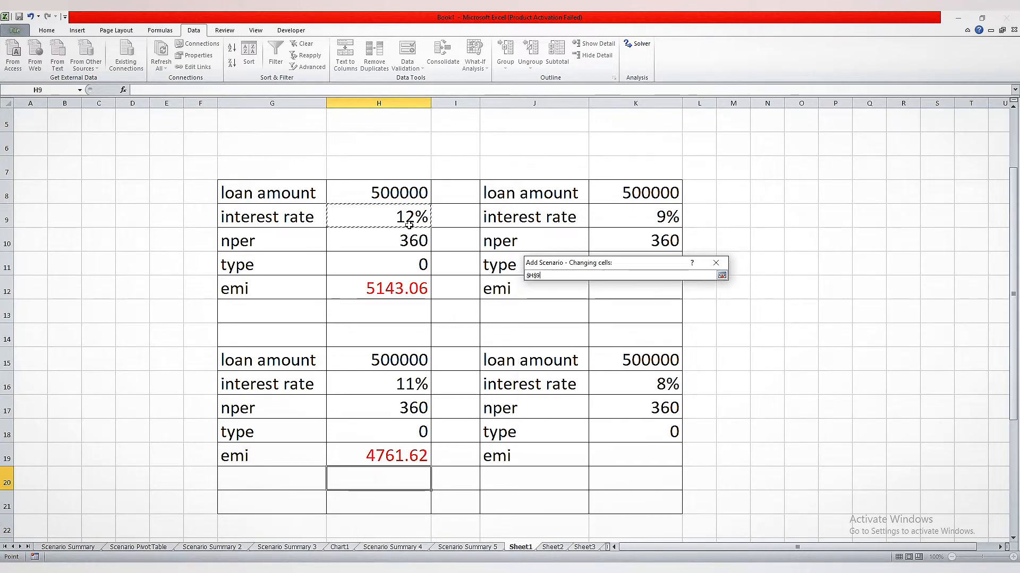
pyautogui.click(721, 275)
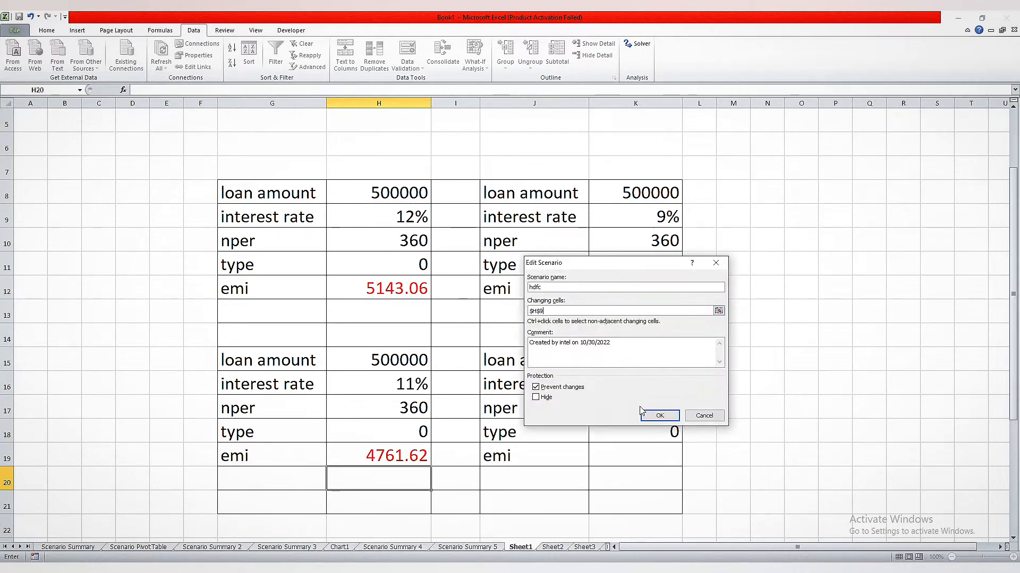
# - Clear the hdfc scenario's comment and save the scenario with the value 0.12 for $H$9
pyautogui.click(624, 349)
pyautogui.press('BackSpace')
pyautogui.press('BackSpace')
pyautogui.press('BackSpace')
pyautogui.press('BackSpace')
pyautogui.press('BackSpace')
pyautogui.press('BackSpace')
pyautogui.press('BackSpace')
pyautogui.press('BackSpace')
pyautogui.press('BackSpace')
pyautogui.press('BackSpace')
pyautogui.press('BackSpace')
pyautogui.press('BackSpace')
pyautogui.press('BackSpace')
pyautogui.press('BackSpace')
pyautogui.press('BackSpace')
pyautogui.press('BackSpace')
pyautogui.press('BackSpace')
pyautogui.press('BackSpace')
pyautogui.press('BackSpace')
pyautogui.press('BackSpace')
pyautogui.press('BackSpace')
pyautogui.press('BackSpace')
pyautogui.press('BackSpace')
pyautogui.press('BackSpace')
pyautogui.press('BackSpace')
pyautogui.press('BackSpace')
pyautogui.press('BackSpace')
pyautogui.press('BackSpace')
pyautogui.press('BackSpace')
pyautogui.press('BackSpace')
pyautogui.click(659, 416)
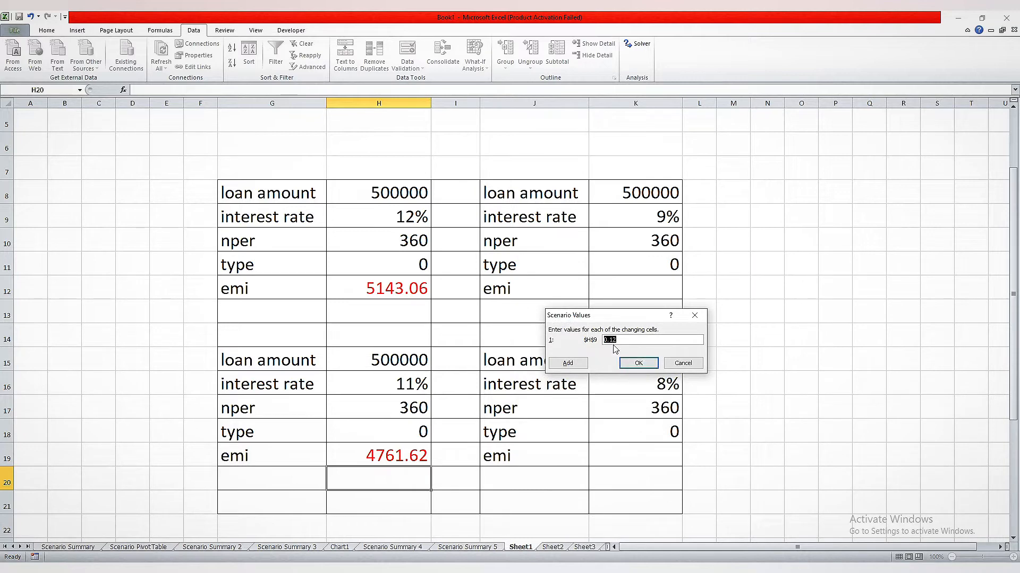
pyautogui.click(640, 363)
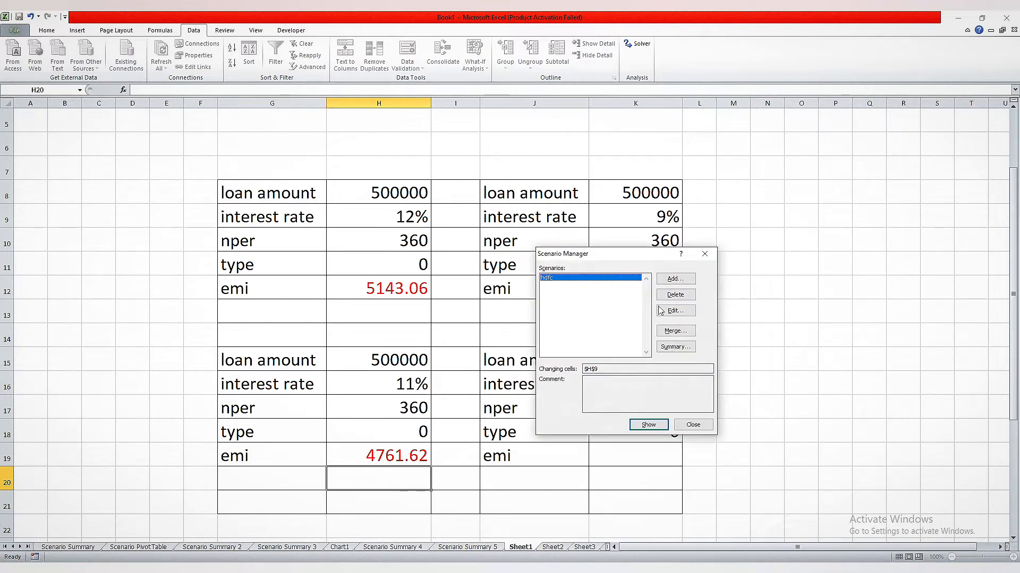
# - Define a new scenario named ici with the 11% interest rate cell $H$16 as its changing cell
pyautogui.click(674, 280)
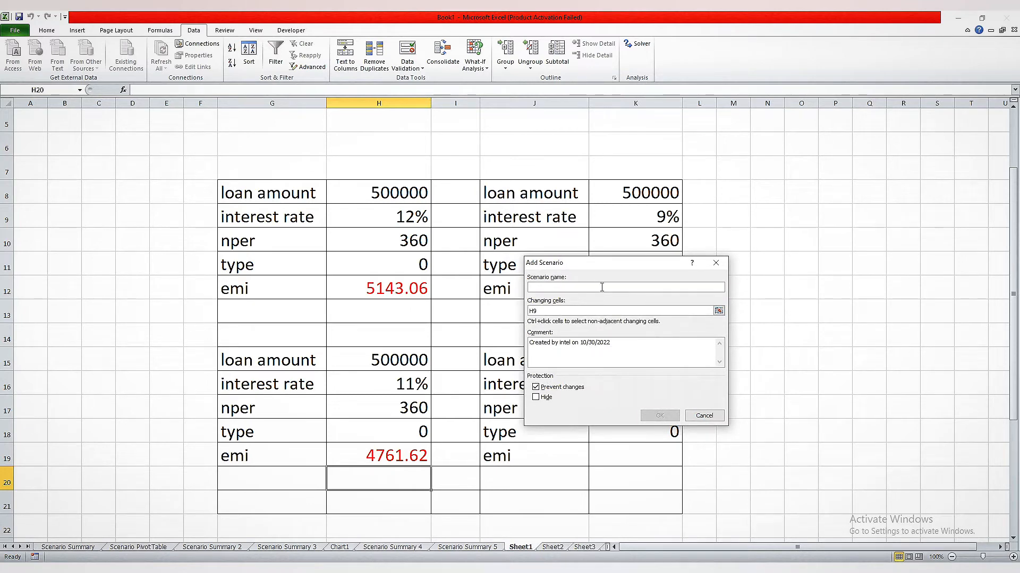
pyautogui.write('c')
pyautogui.press('BackSpace')
pyautogui.write('ici')
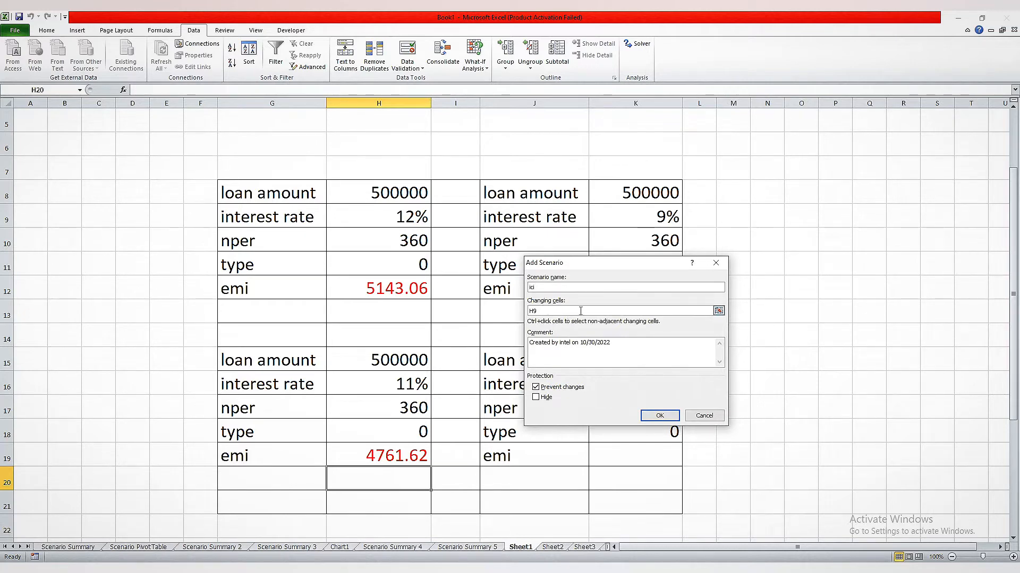
pyautogui.click(691, 310)
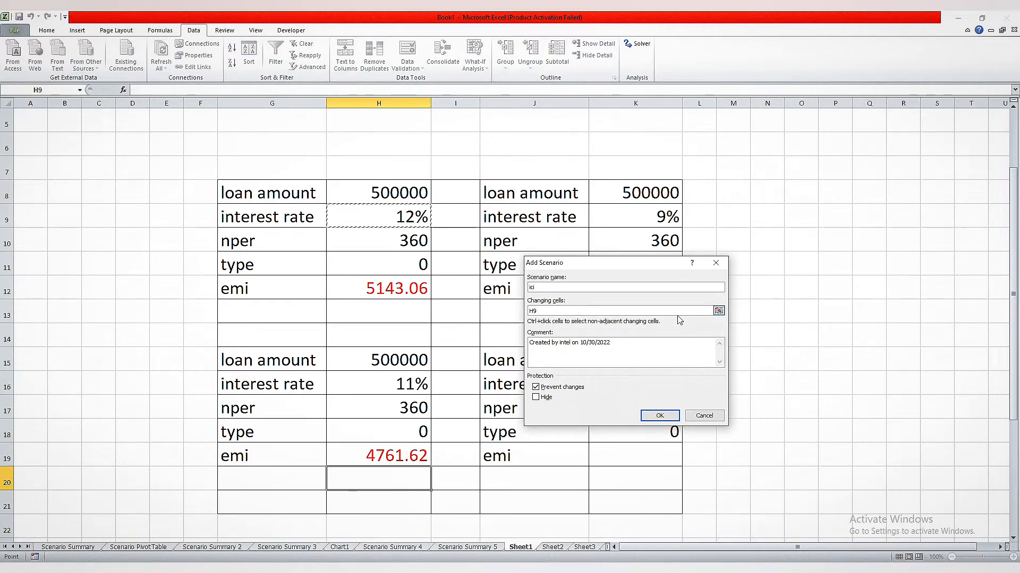
pyautogui.click(719, 310)
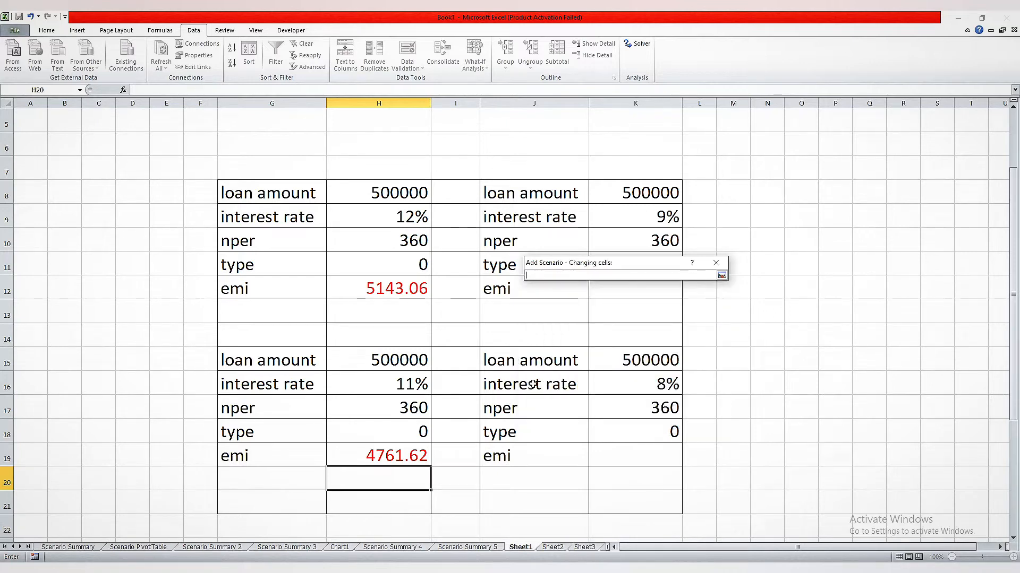
pyautogui.click(417, 388)
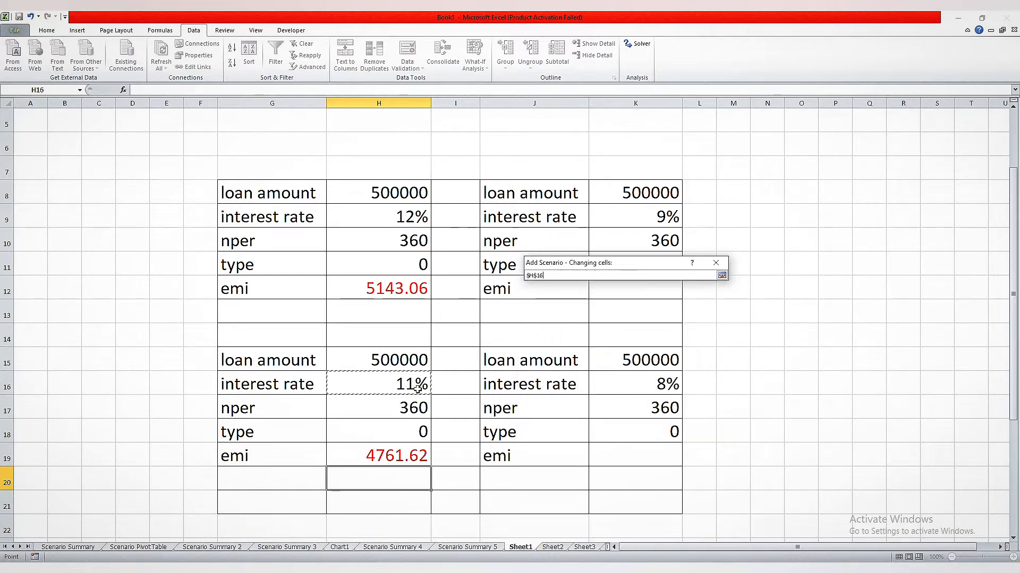
pyautogui.click(721, 276)
# - Clear the ici scenario's comment and save the scenario with the value 0.11 for $H$16
pyautogui.click(624, 344)
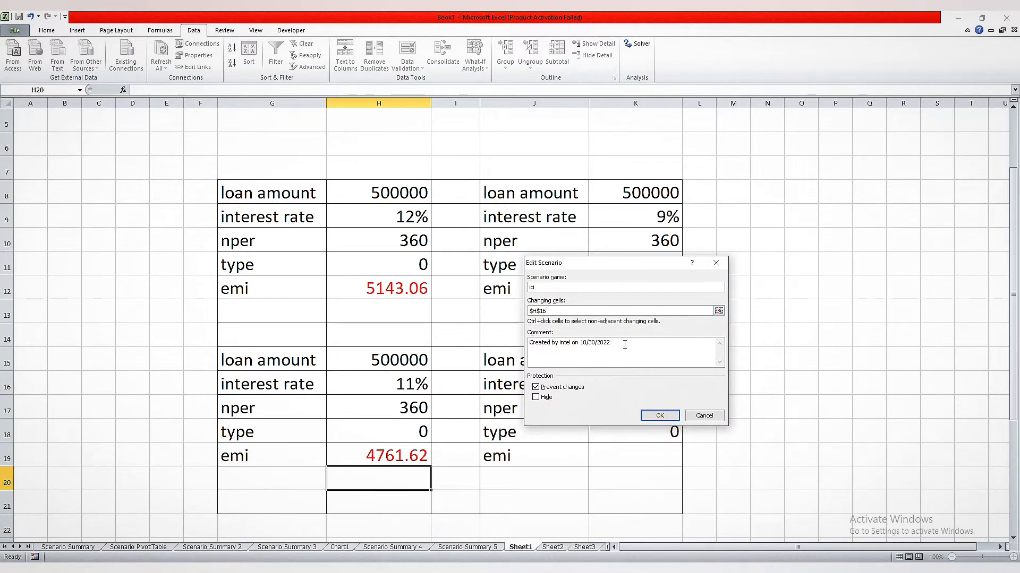
pyautogui.press('BackSpace')
pyautogui.press('BackSpace')
pyautogui.press('BackSpace')
pyautogui.press('BackSpace')
pyautogui.press('BackSpace')
pyautogui.press('BackSpace')
pyautogui.press('BackSpace')
pyautogui.press('BackSpace')
pyautogui.press('BackSpace')
pyautogui.press('BackSpace')
pyautogui.press('BackSpace')
pyautogui.press('BackSpace')
pyautogui.press('BackSpace')
pyautogui.press('BackSpace')
pyautogui.press('BackSpace')
pyautogui.press('BackSpace')
pyautogui.press('BackSpace')
pyautogui.press('BackSpace')
pyautogui.press('BackSpace')
pyautogui.press('BackSpace')
pyautogui.click(659, 416)
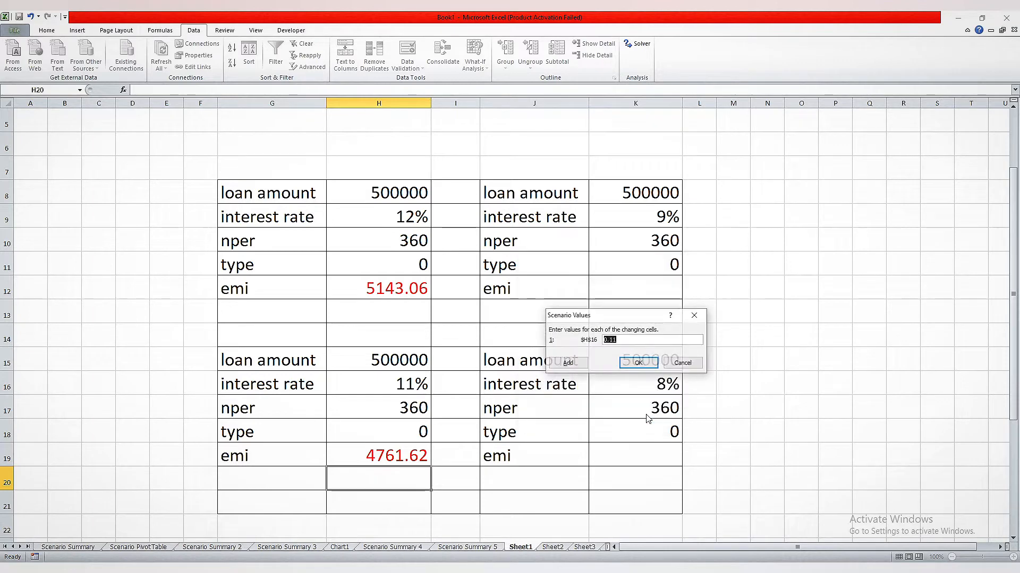
pyautogui.click(636, 364)
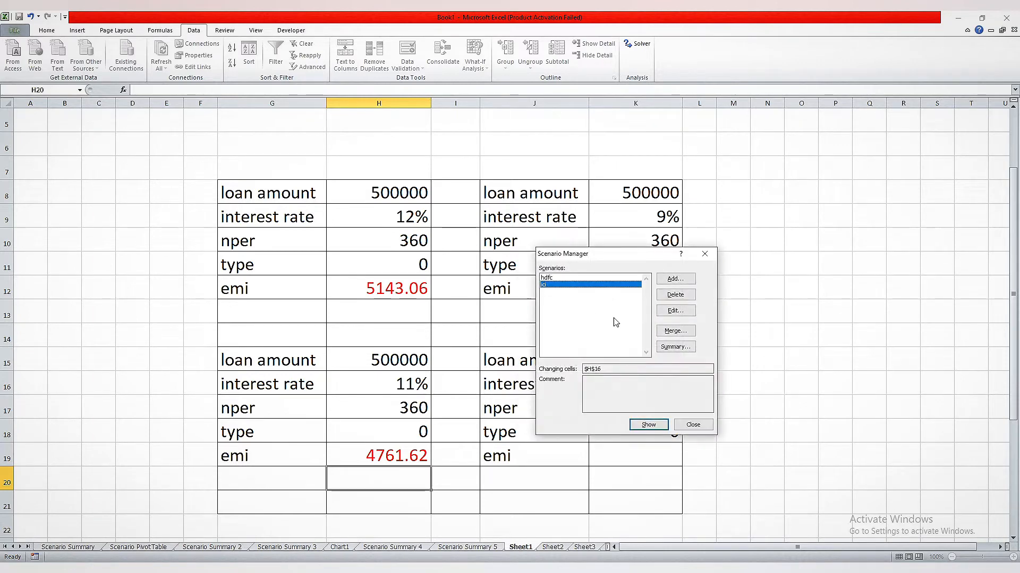
# - Show the ici scenario and create a Scenario summary report with EMI cell $H$12 as the result cell
pyautogui.click(648, 428)
pyautogui.click(676, 347)
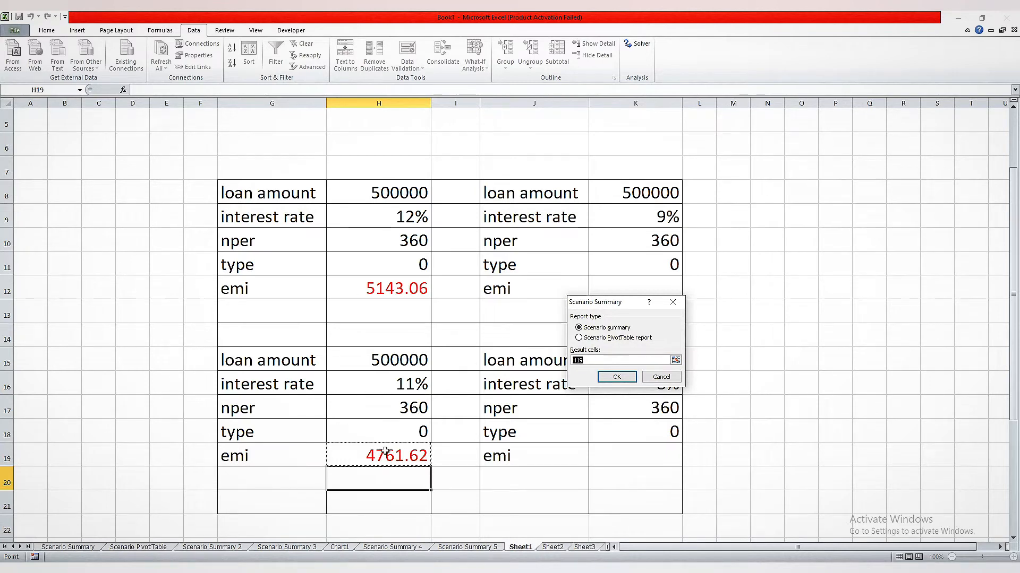
pyautogui.click(376, 293)
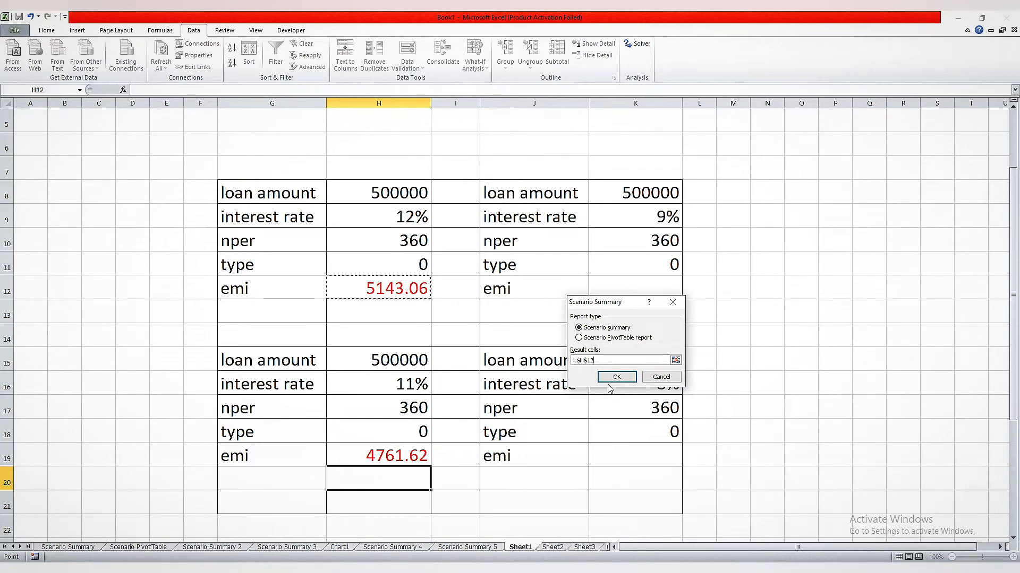
pyautogui.press('BackSpace')
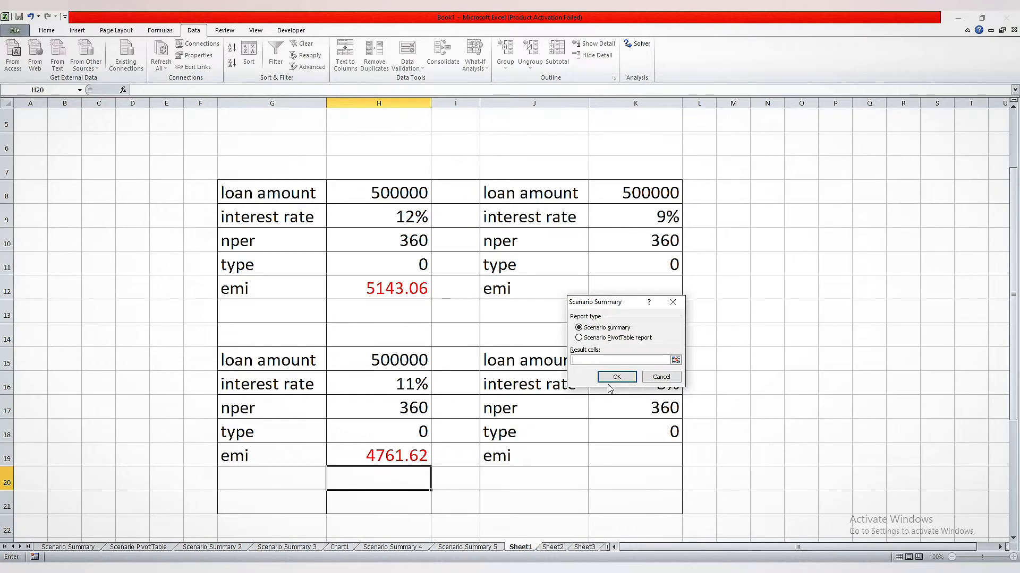
pyautogui.click(406, 292)
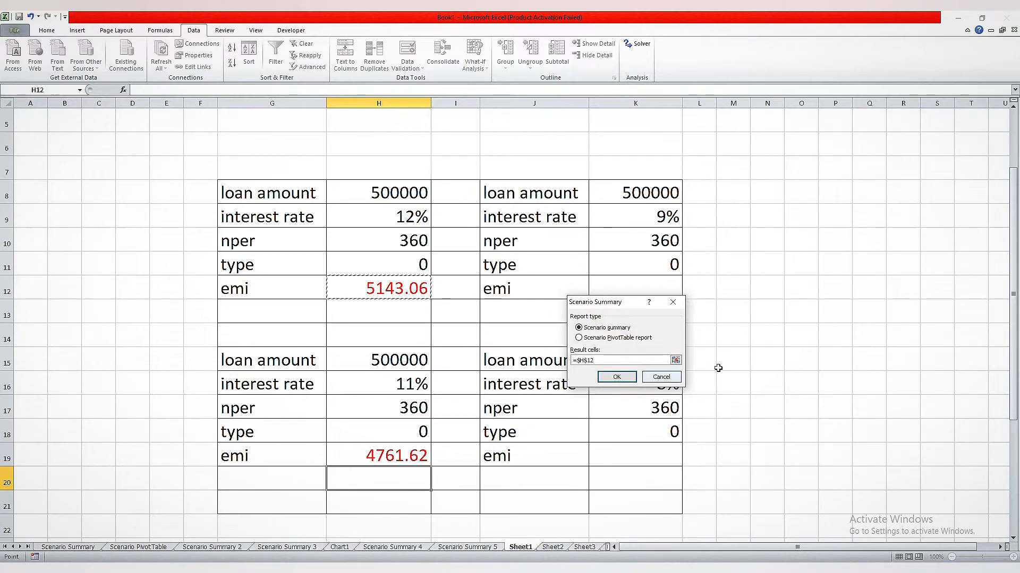
pyautogui.click(623, 381)
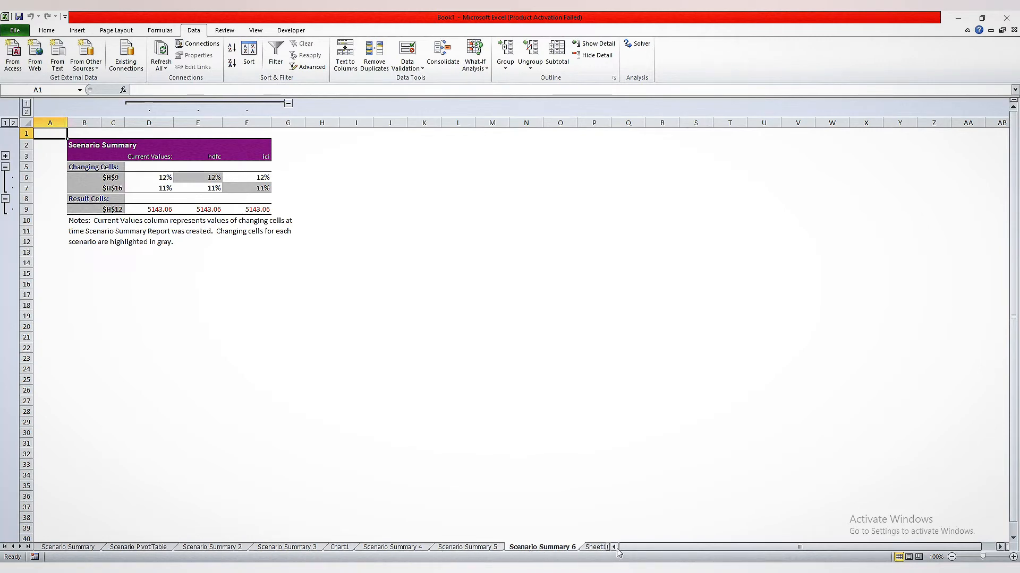
# - Return to Sheet1 and calculate the EMI of the 300-period loan in cell H12 with the formula =pmt(h9/12,h10,h8,0,h11)
pyautogui.moveTo(728, 552); pyautogui.dragTo(754, 553)
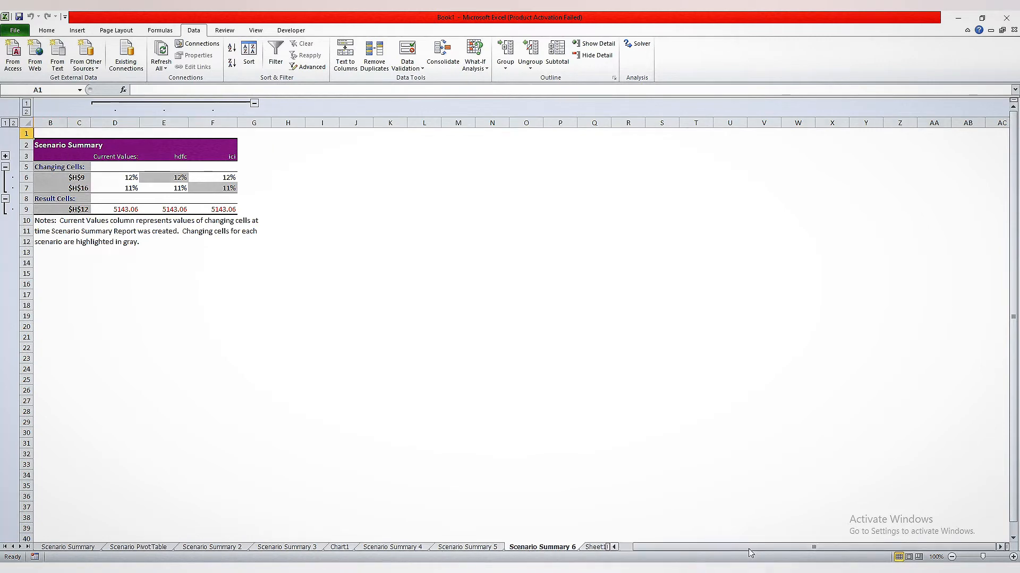
pyautogui.click(595, 547)
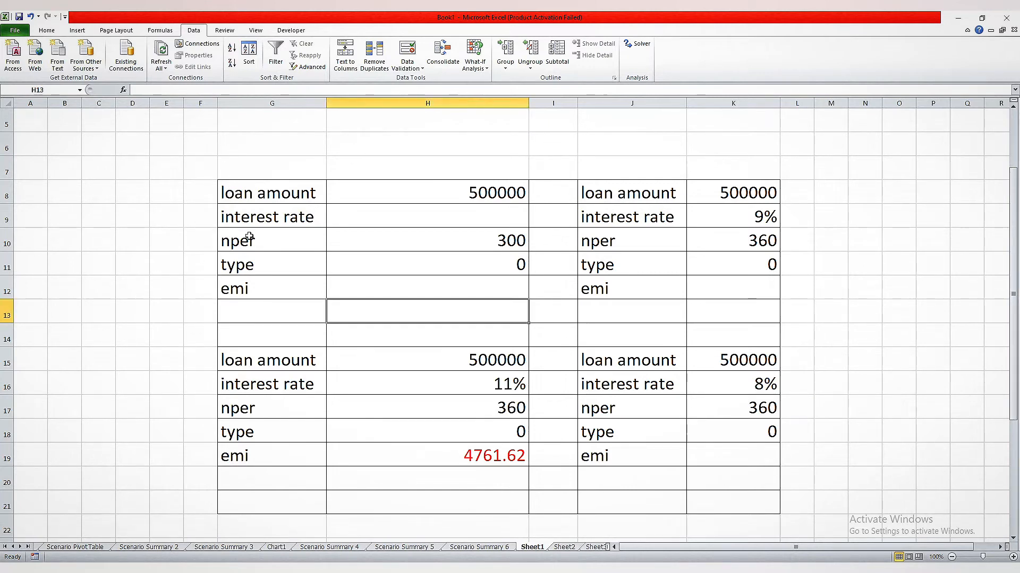
pyautogui.click(449, 194)
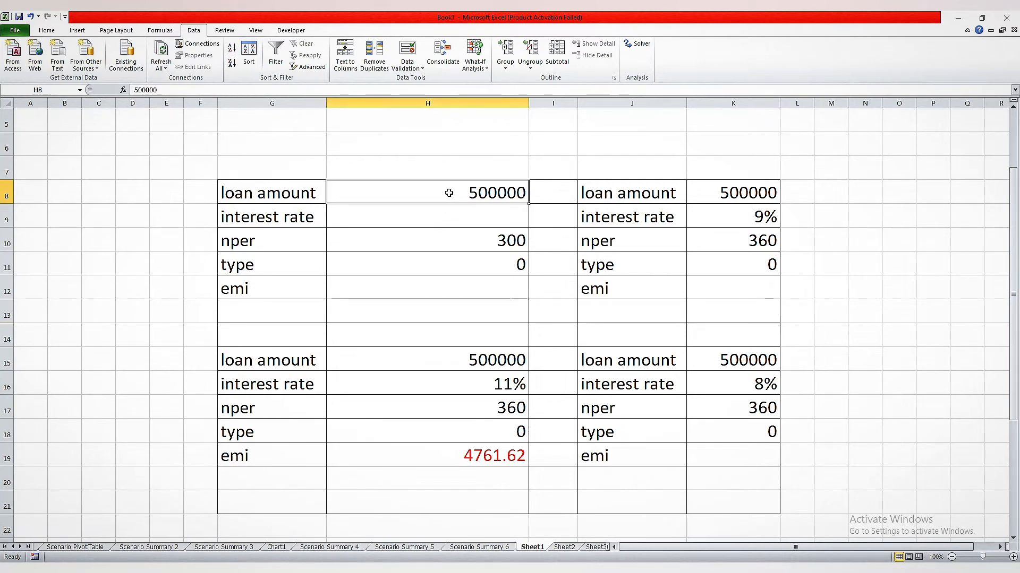
pyautogui.click(440, 241)
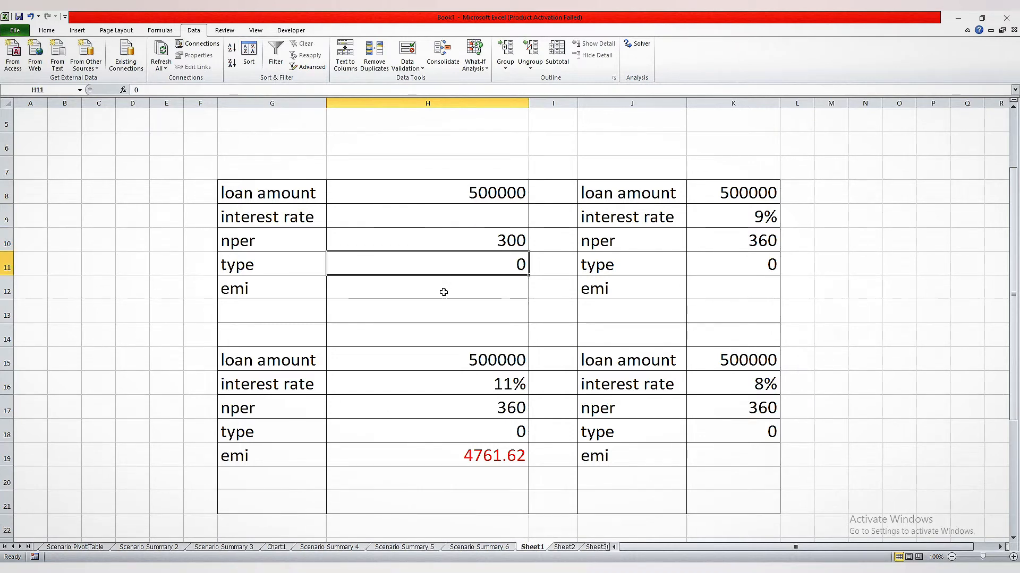
pyautogui.click(443, 292)
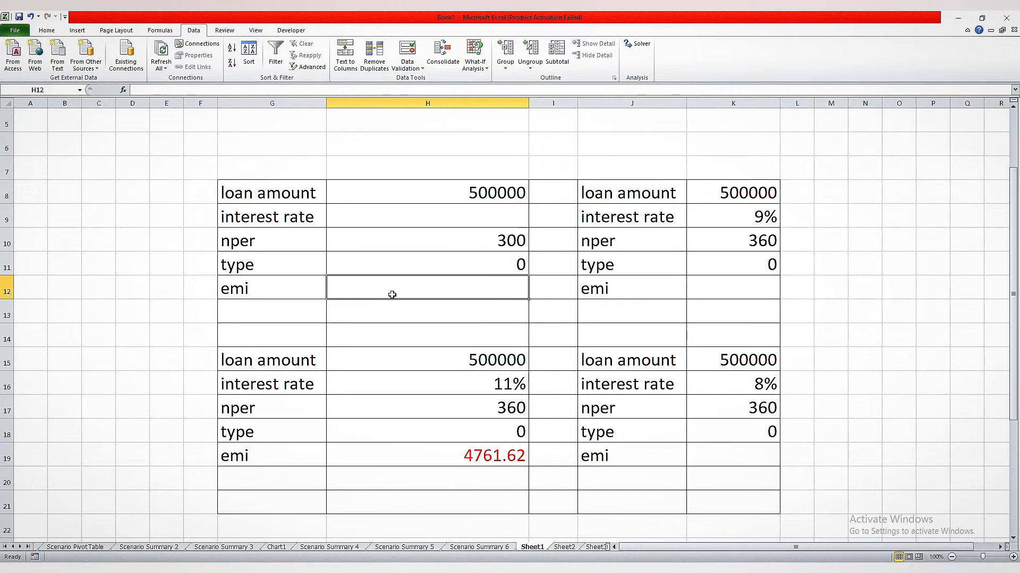
pyautogui.write('=pm')
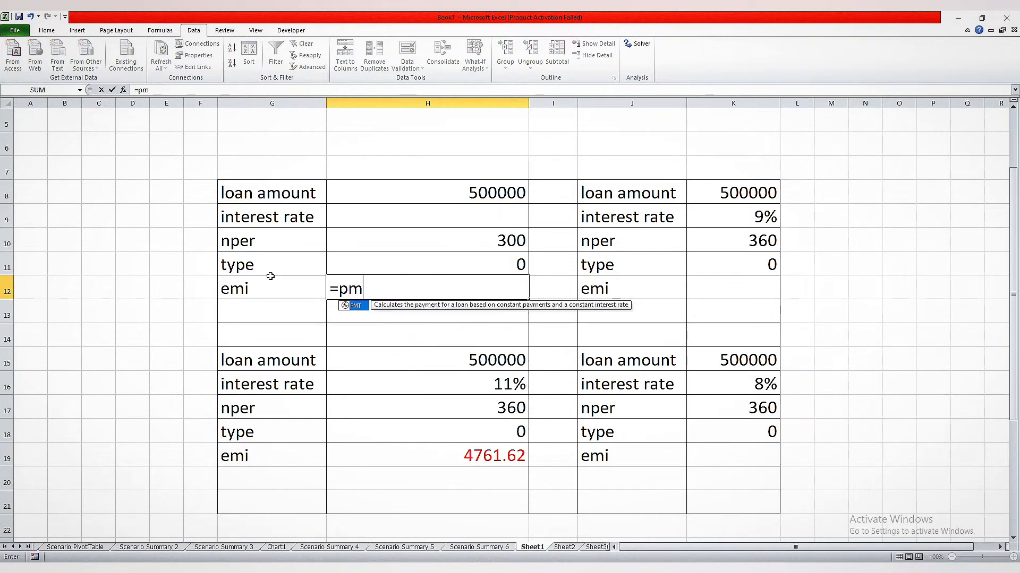
pyautogui.write('t(')
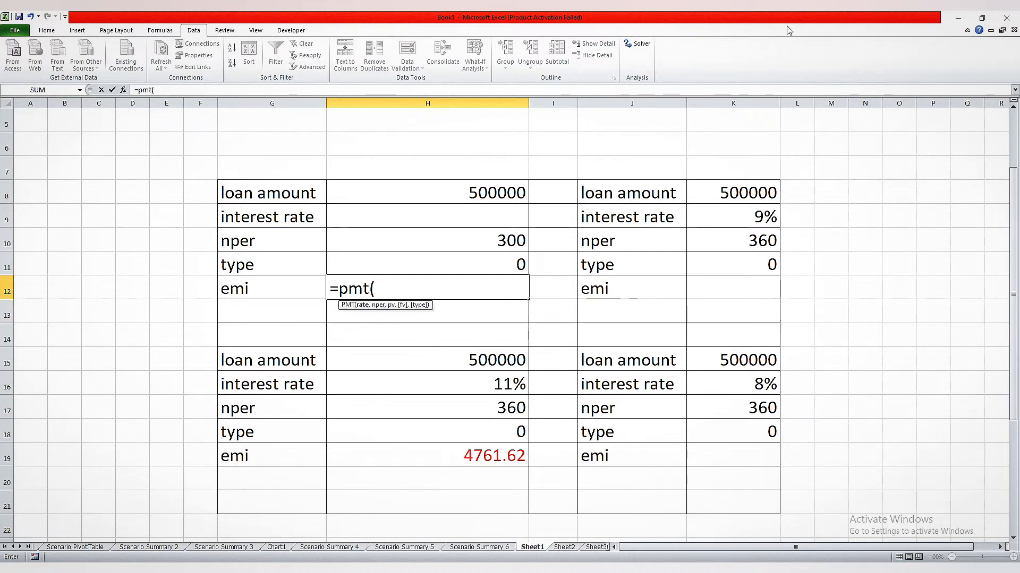
pyautogui.write('h')
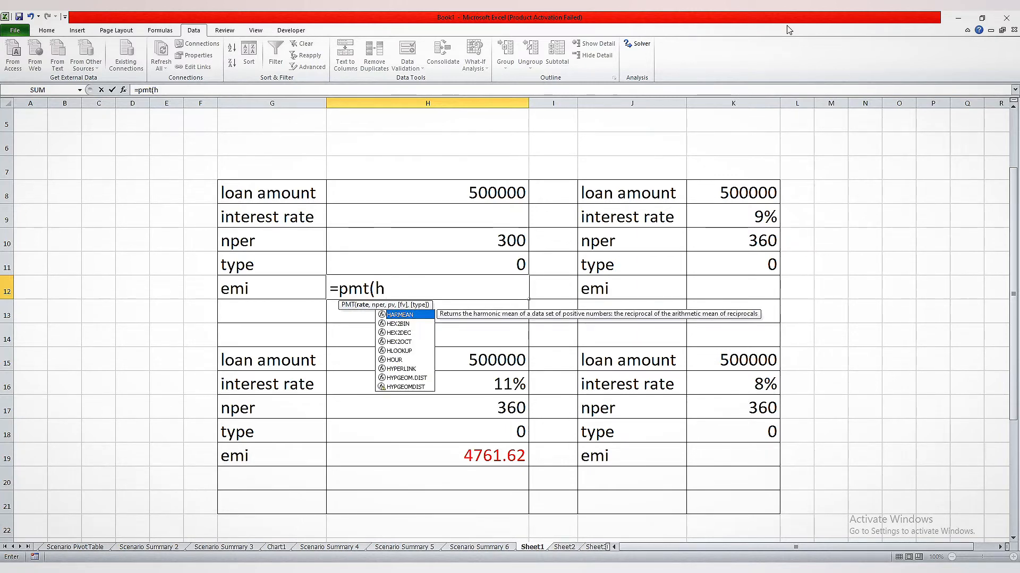
pyautogui.write('9')
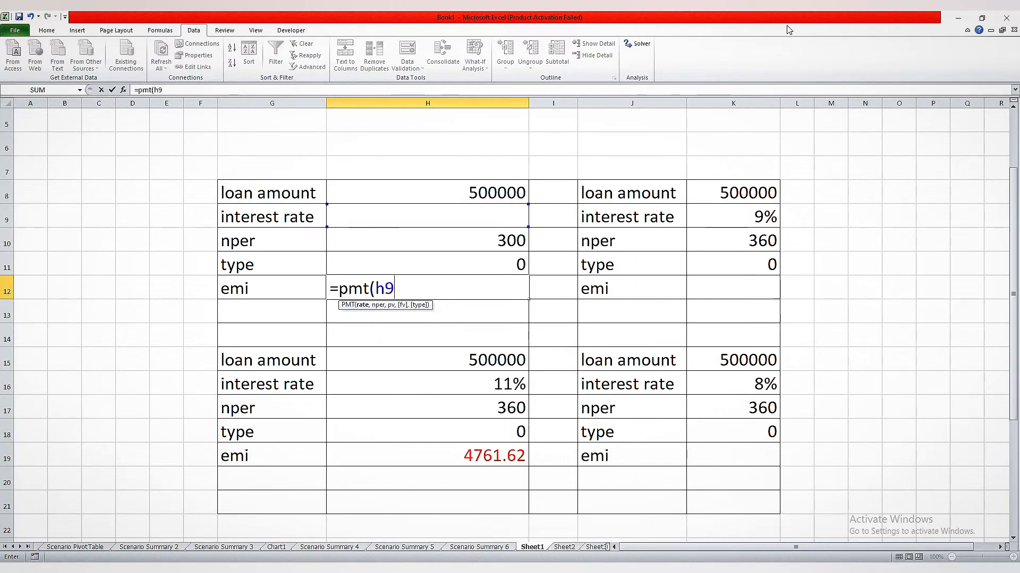
pyautogui.write('/12')
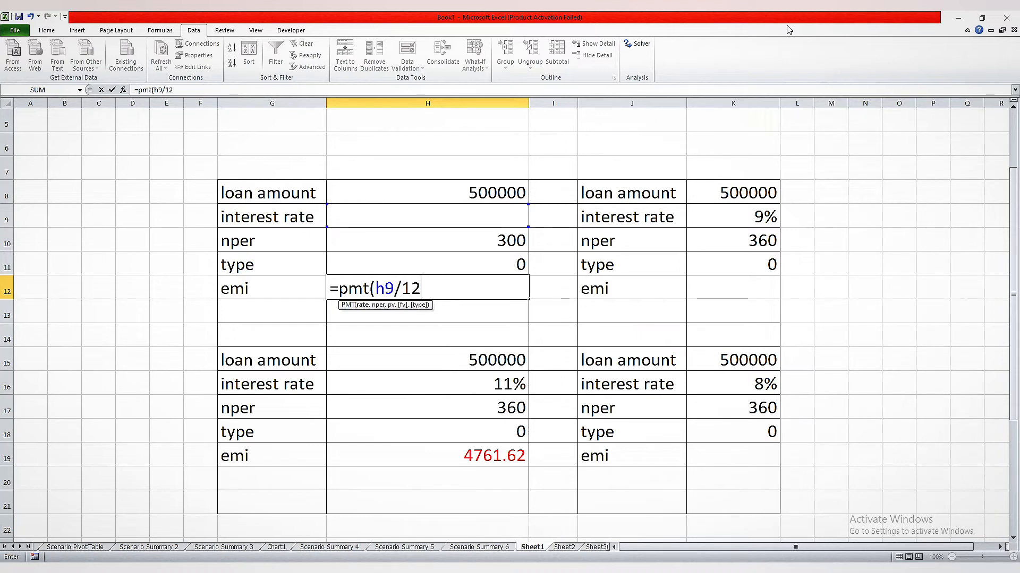
pyautogui.write(',h')
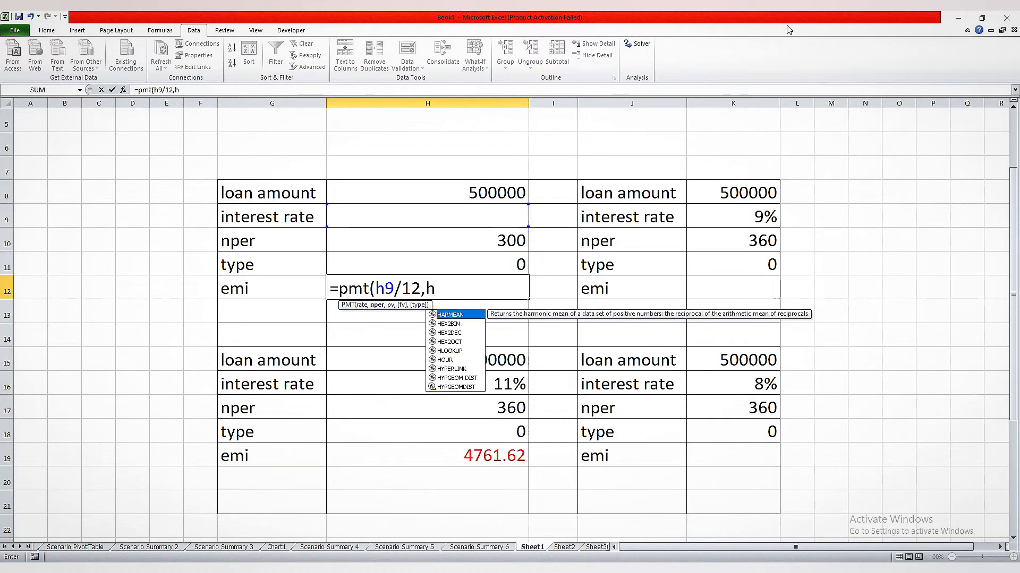
pyautogui.write('10')
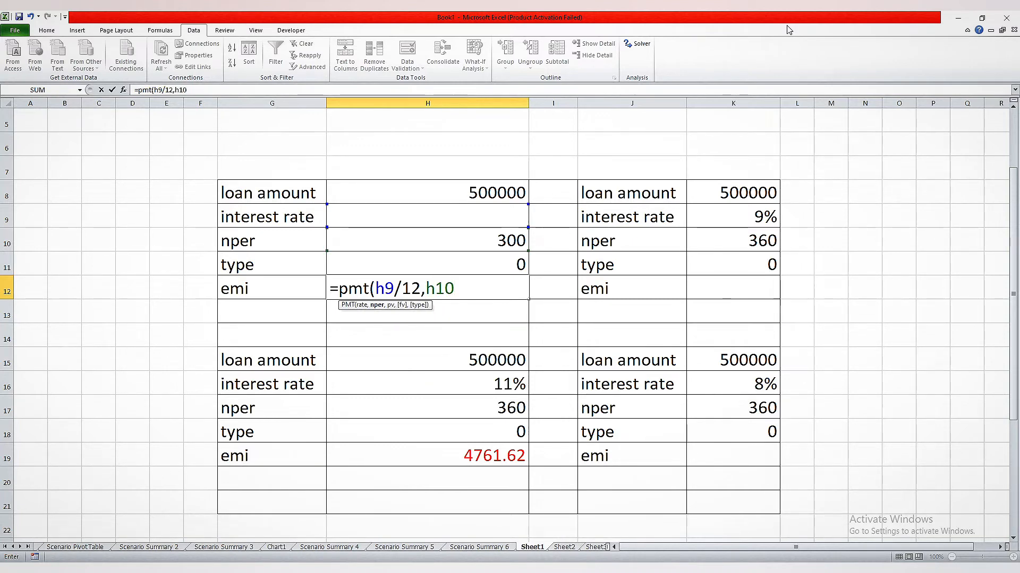
pyautogui.write(',')
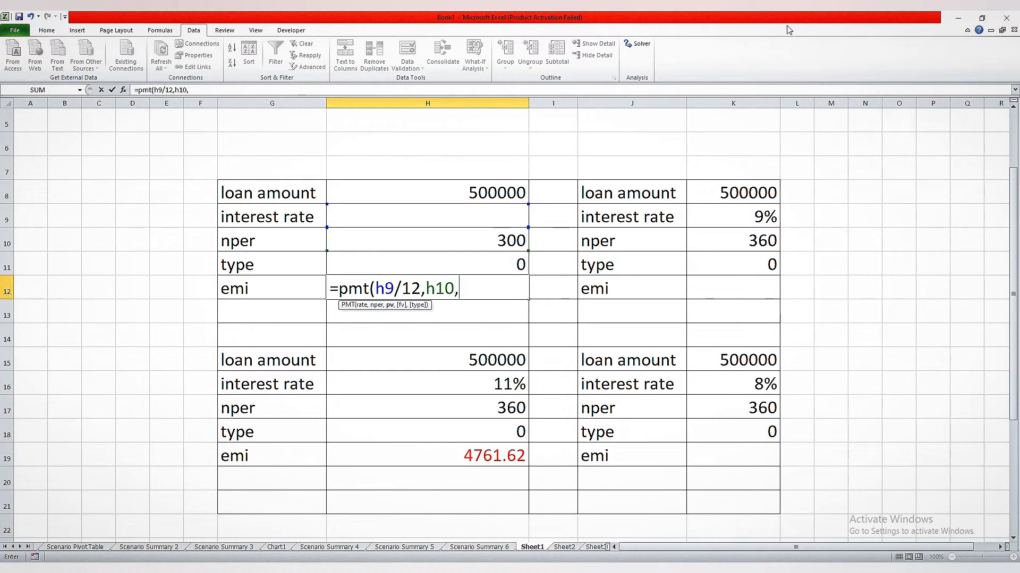
pyautogui.write('h')
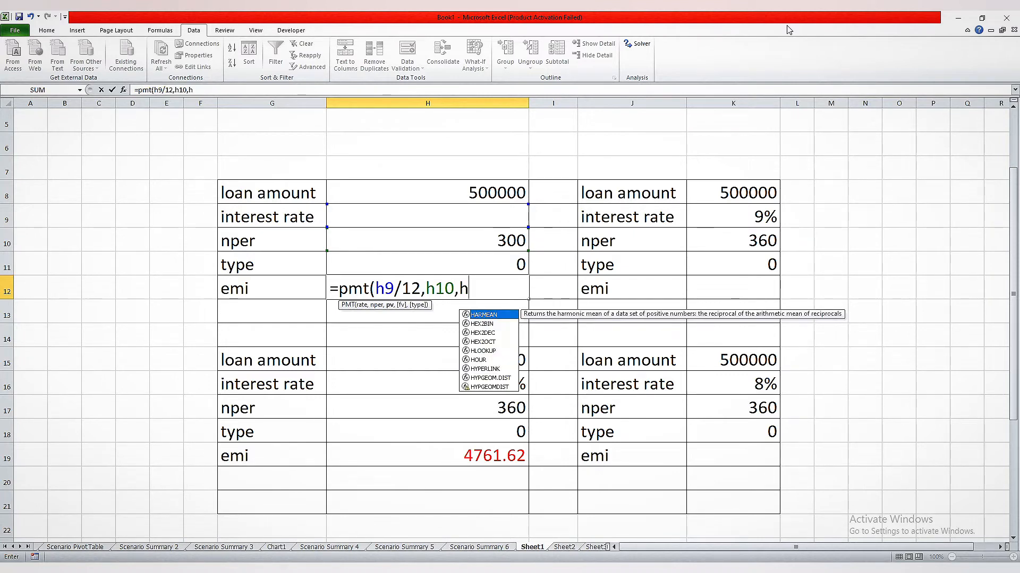
pyautogui.write('8')
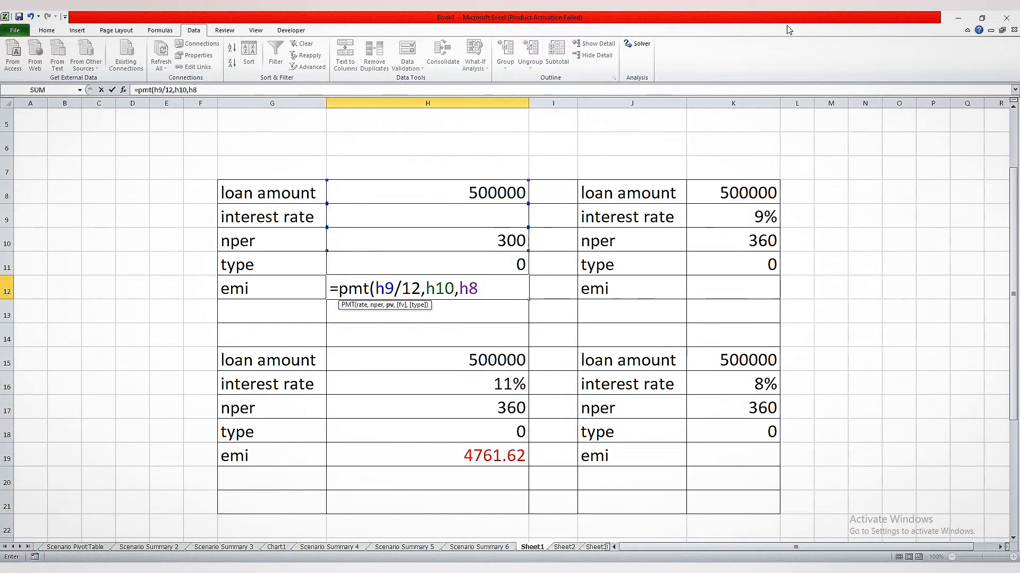
pyautogui.write(',0,')
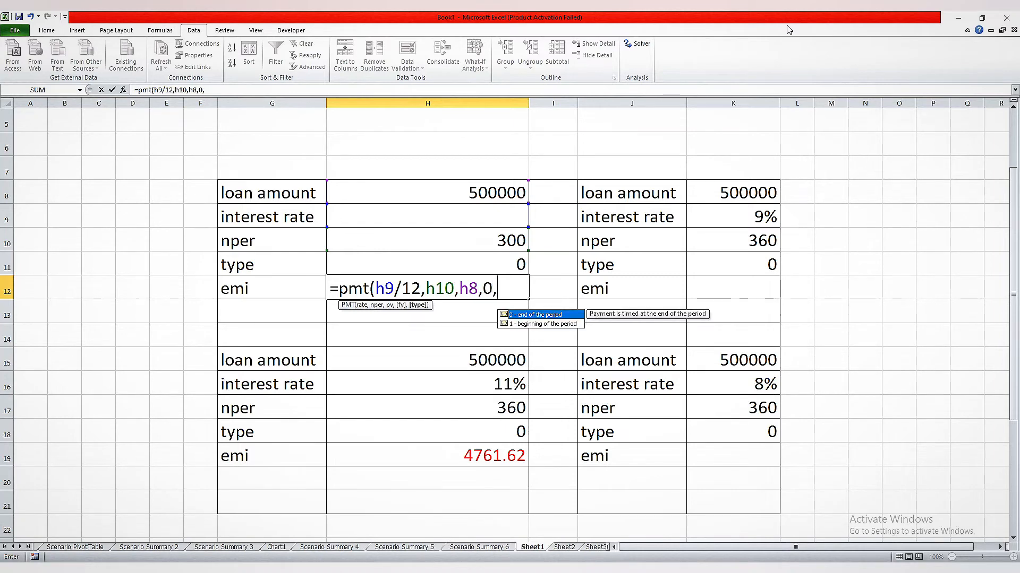
pyautogui.write('h11)')
pyautogui.press('Return')
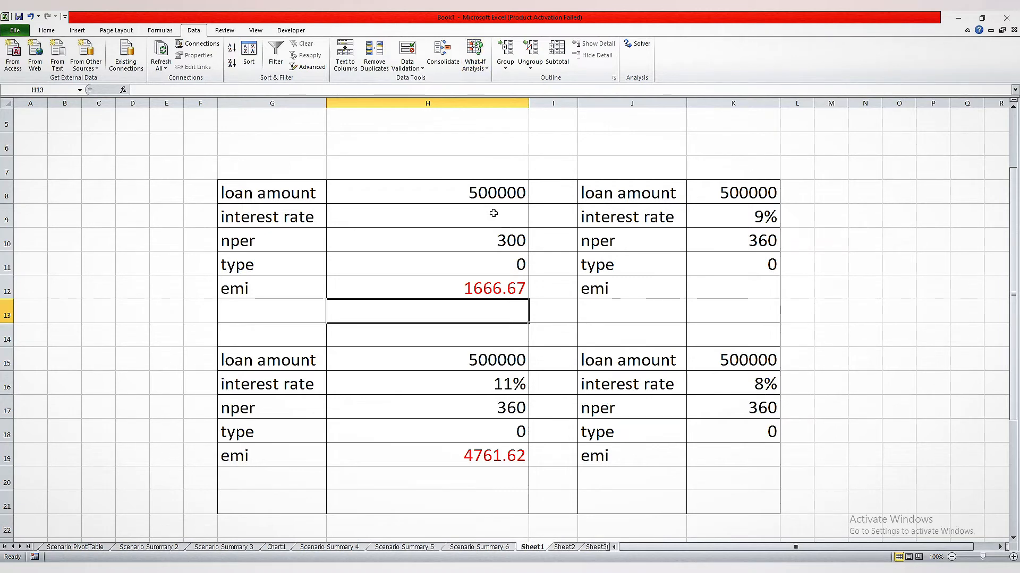
# - Run Goal Seek to bring EMI cell $H$12 to -5000 by changing interest rate cell $H$9, and keep the solution
pyautogui.click(478, 71)
pyautogui.click(495, 92)
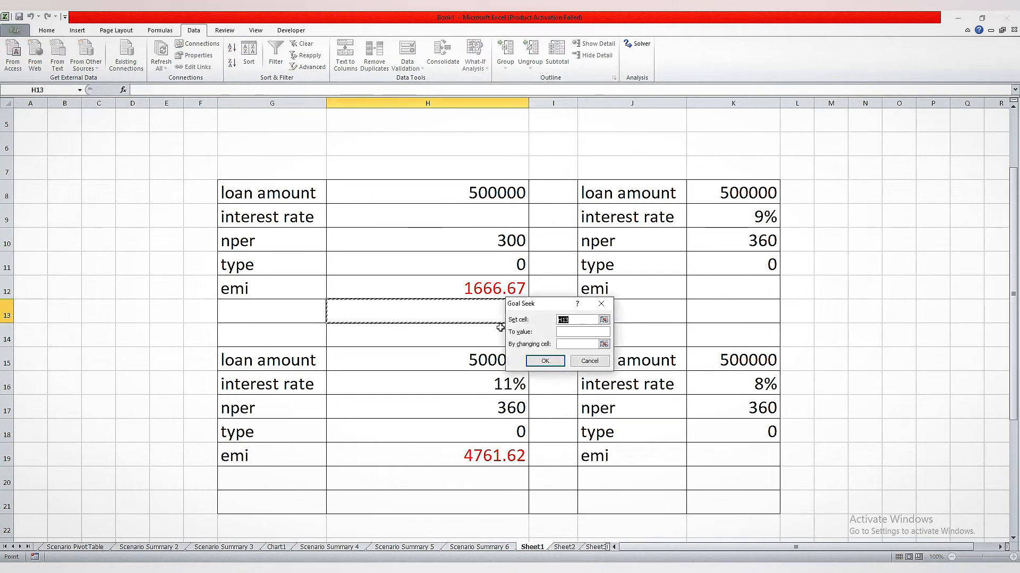
pyautogui.click(475, 288)
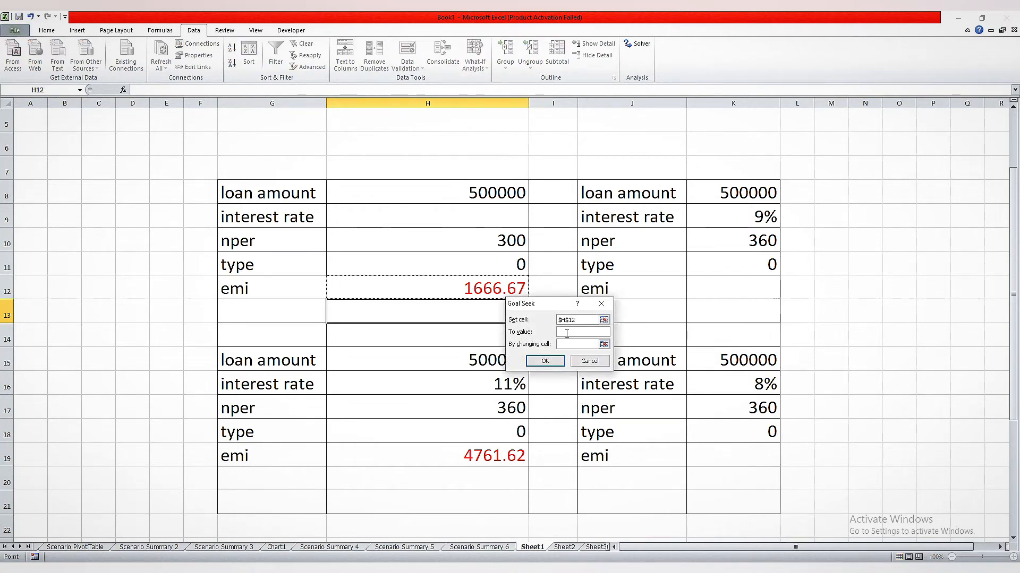
pyautogui.click(567, 333)
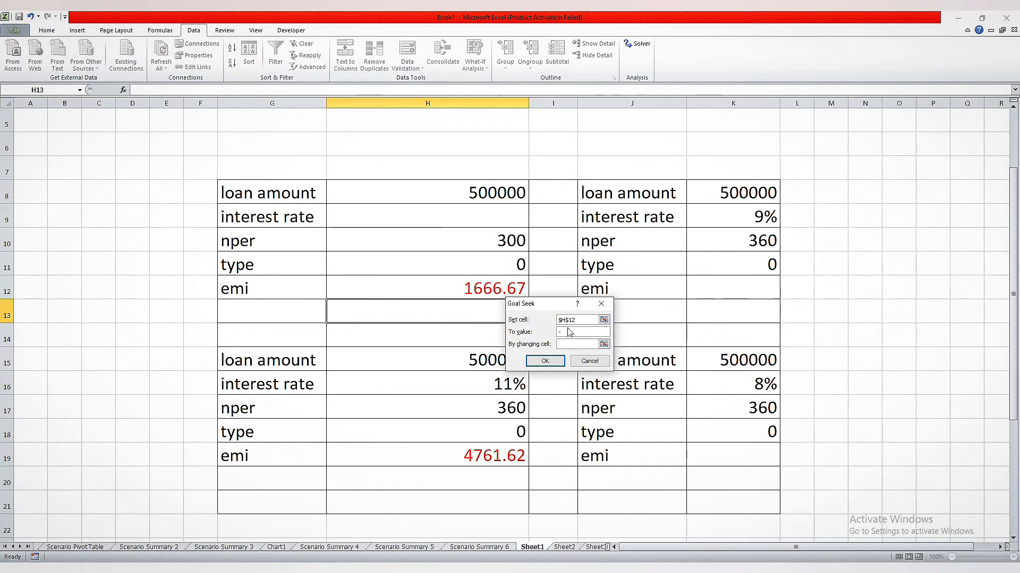
pyautogui.write('-5000')
pyautogui.click(580, 345)
pyautogui.click(603, 346)
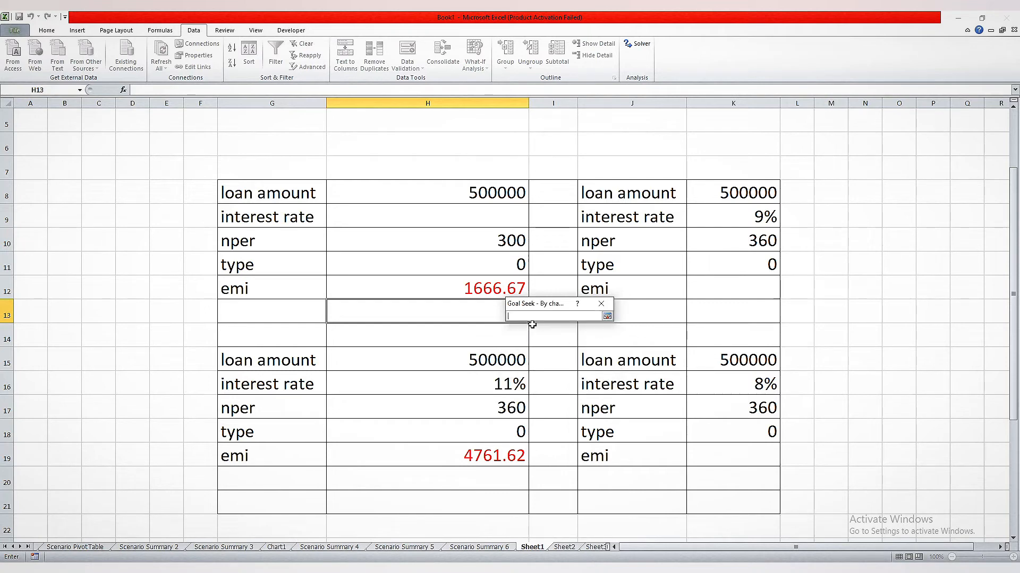
pyautogui.click(495, 220)
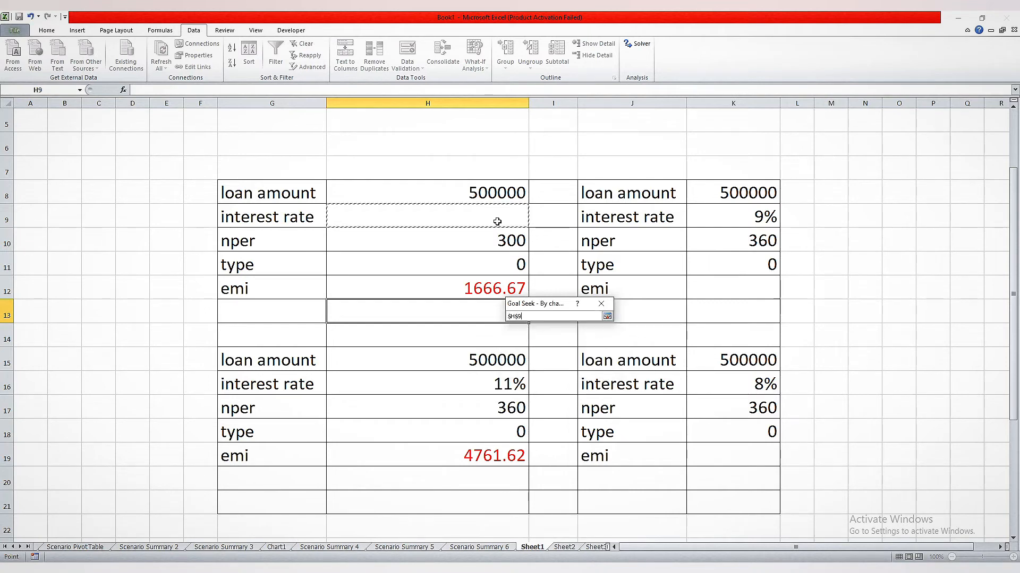
pyautogui.click(607, 317)
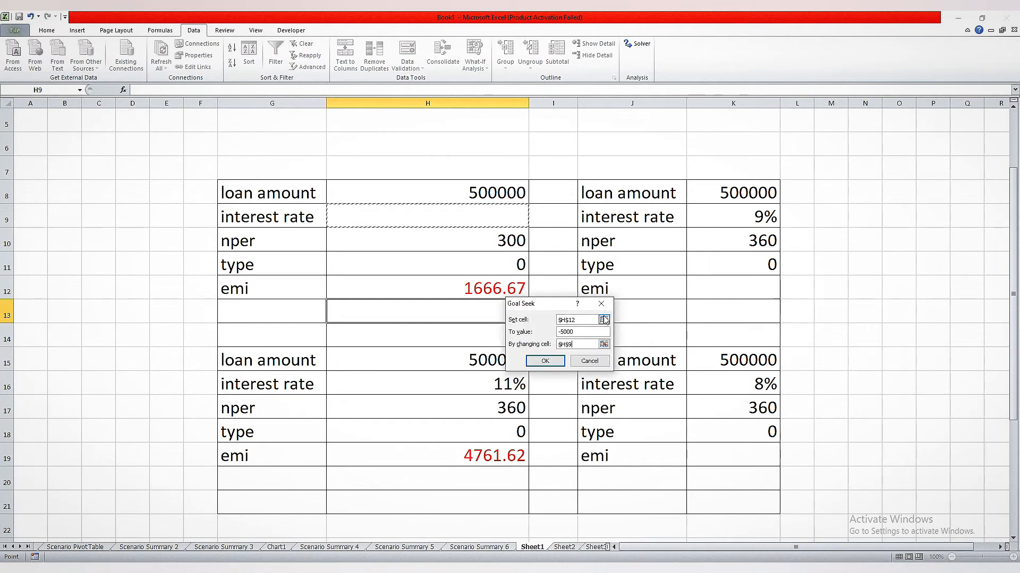
pyautogui.click(552, 360)
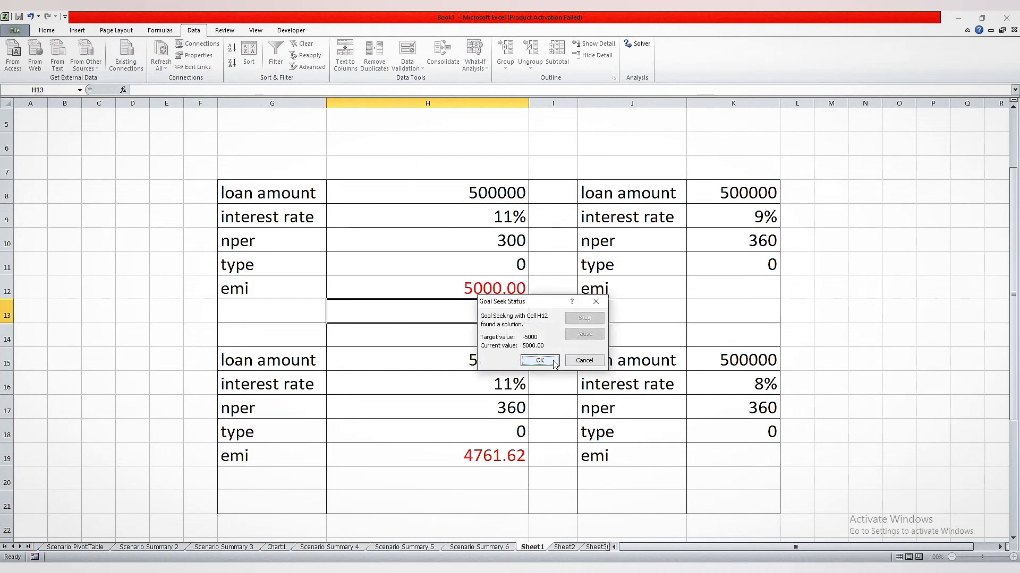
pyautogui.click(551, 361)
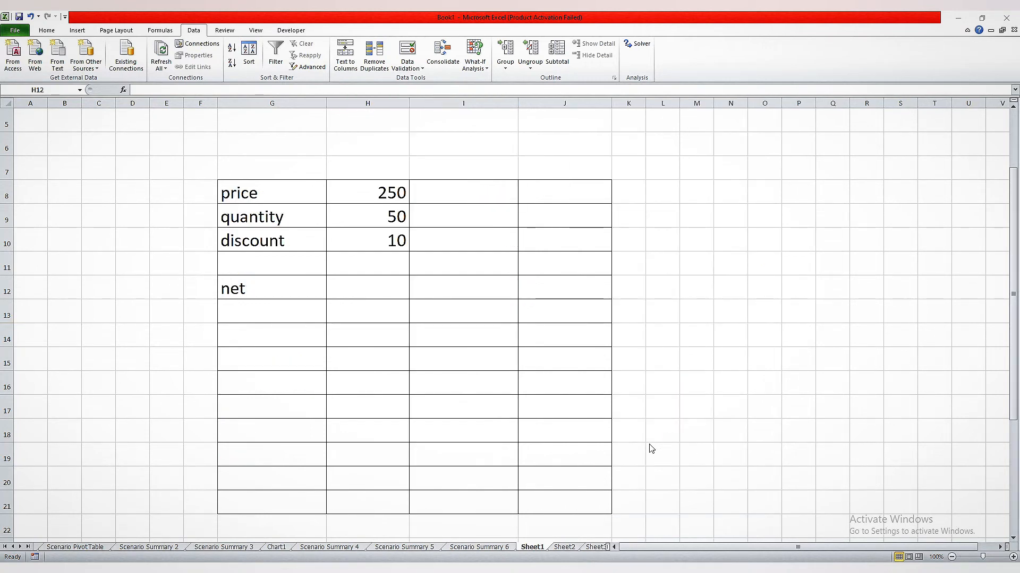
# - Calculate the net amount after discount in cell H12 with the formula =h8*h9-((h8*h9)*10/100)
pyautogui.click(387, 279)
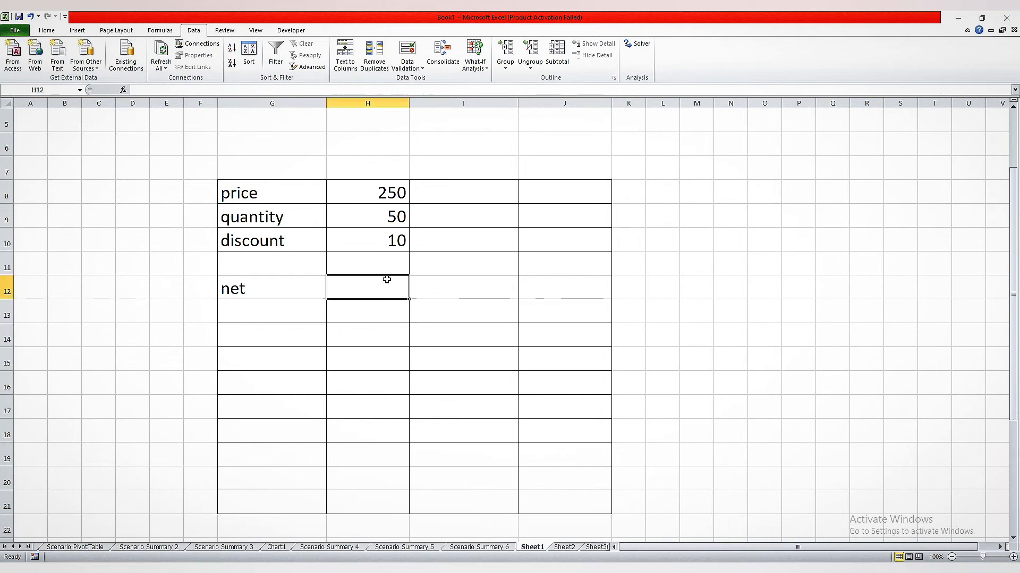
pyautogui.doubleClick(387, 291)
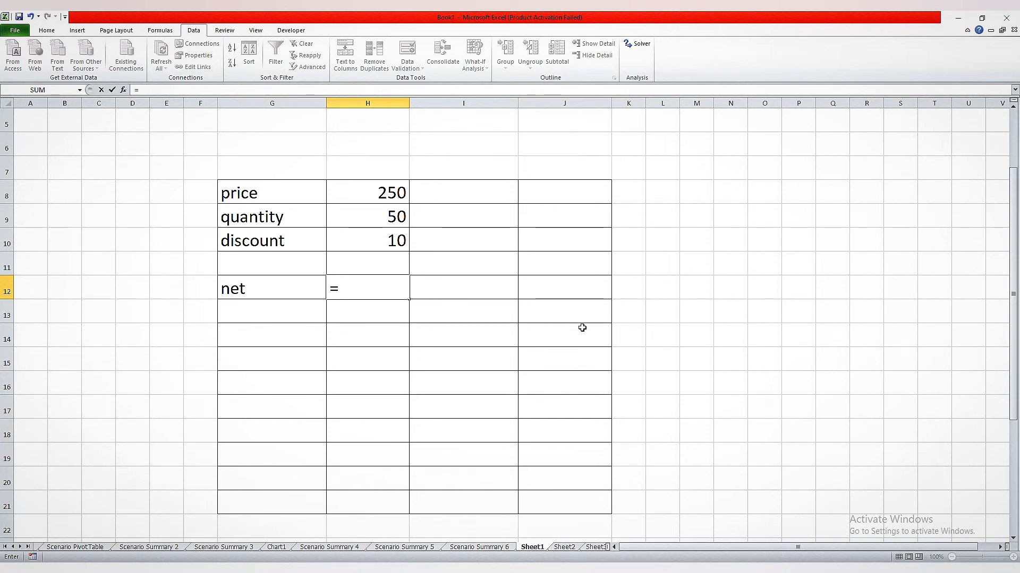
pyautogui.write('h8*h9')
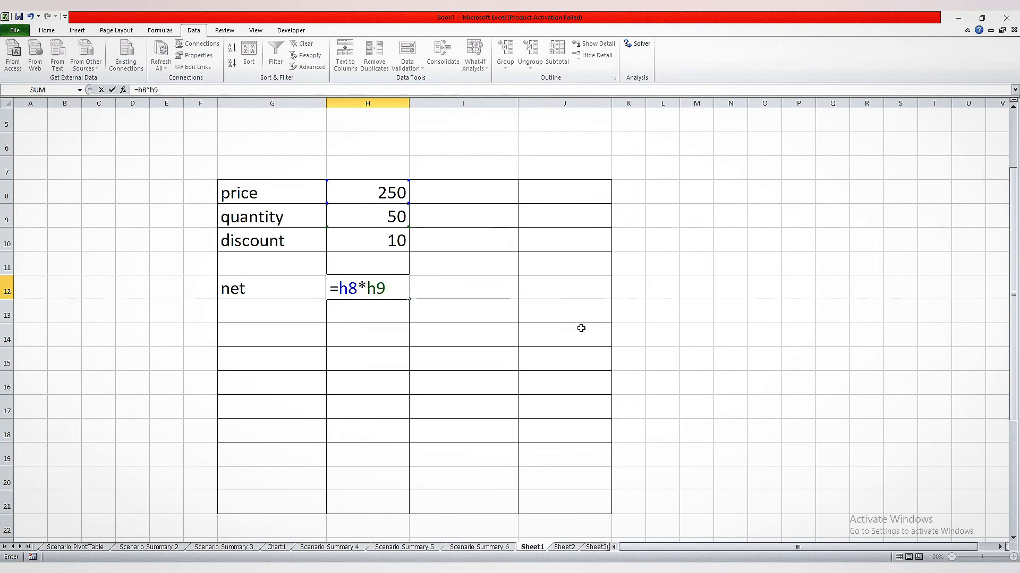
pyautogui.write('-((h8')
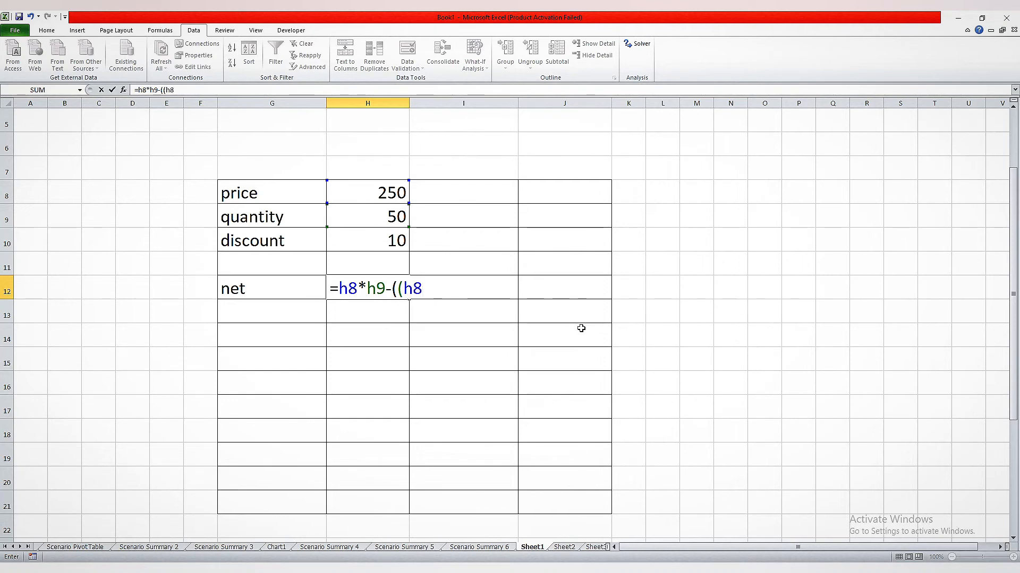
pyautogui.write('*h')
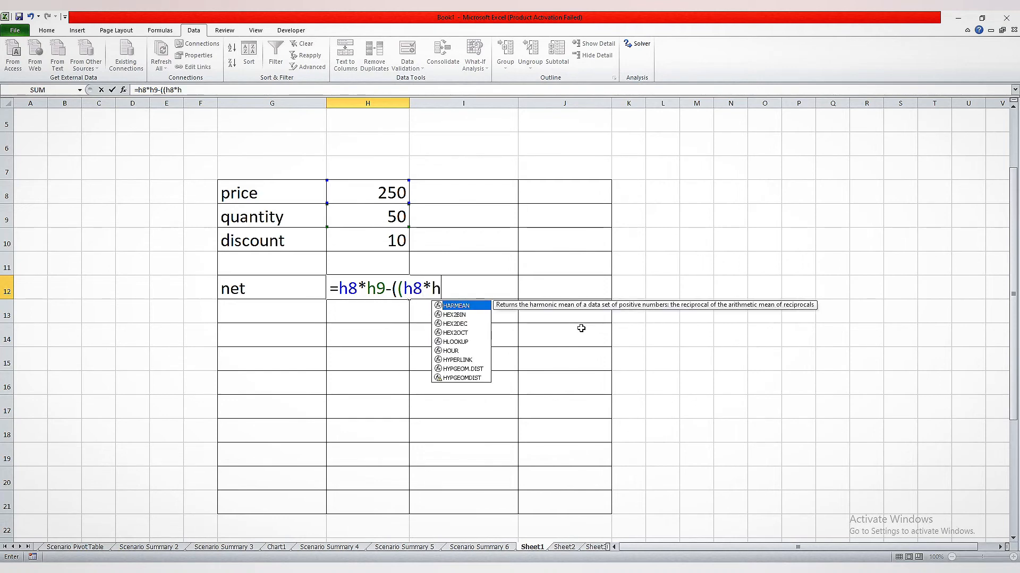
pyautogui.write('()')
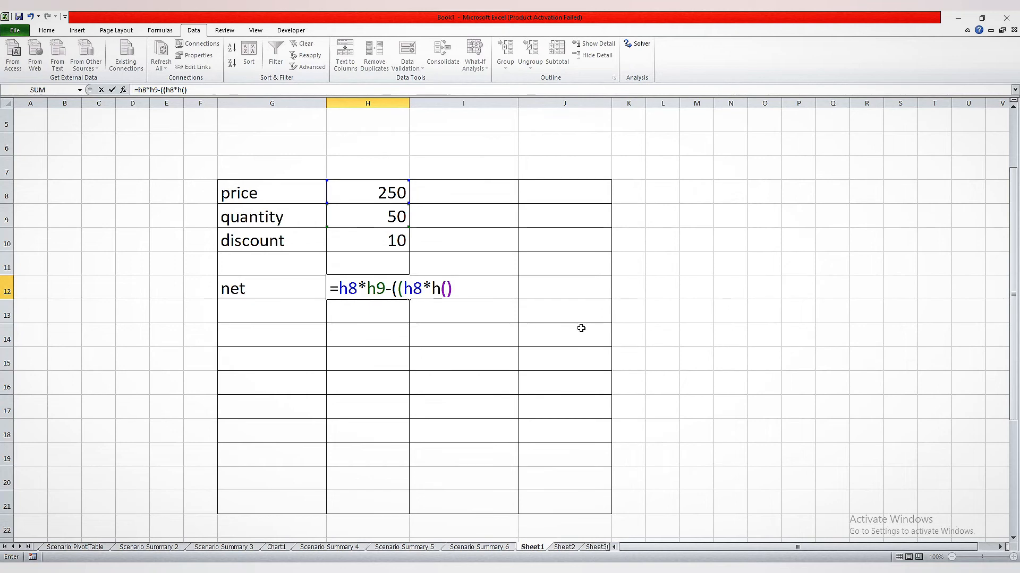
pyautogui.write('==')
pyautogui.press('BackSpace')
pyautogui.press('BackSpace')
pyautogui.press('BackSpace')
pyautogui.press('BackSpace')
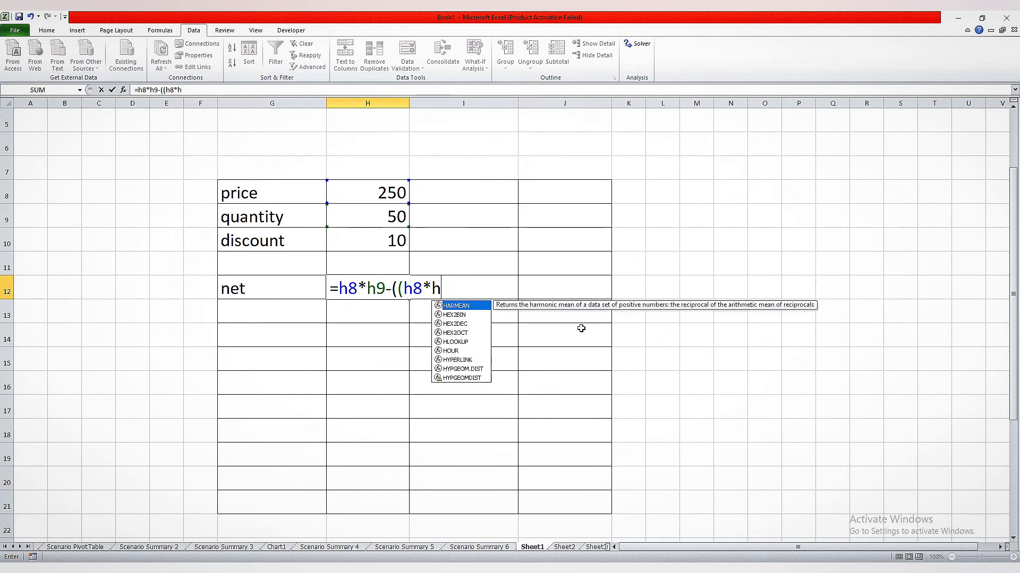
pyautogui.write('(')
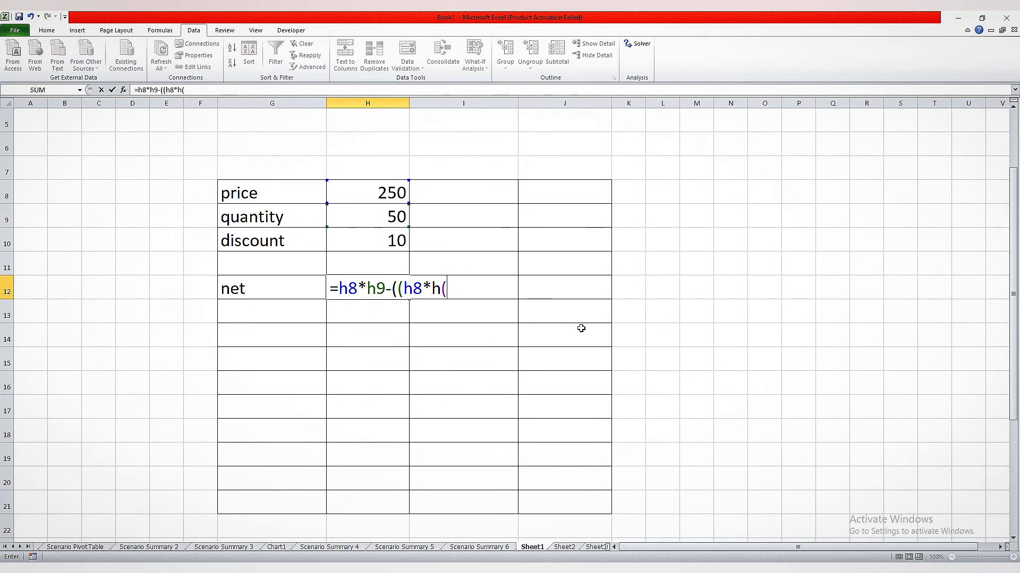
pyautogui.press('BackSpace')
pyautogui.write('9)*10')
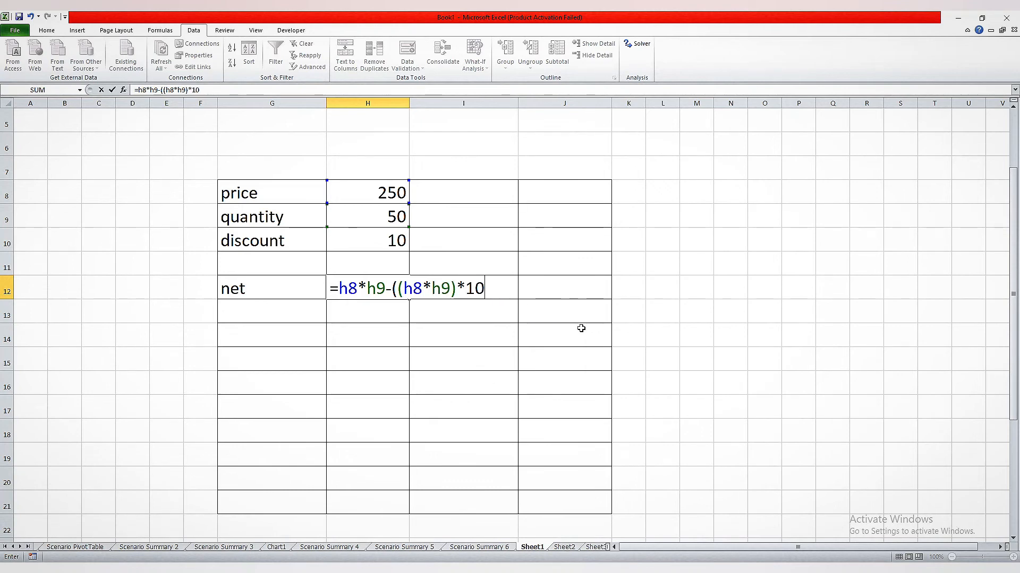
pyautogui.write('/100)')
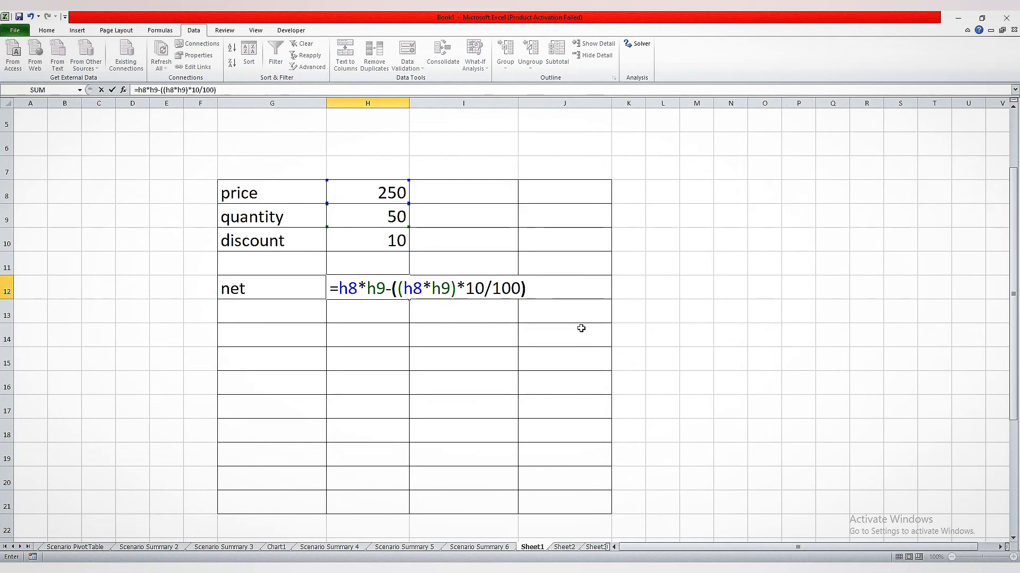
pyautogui.press('Return')
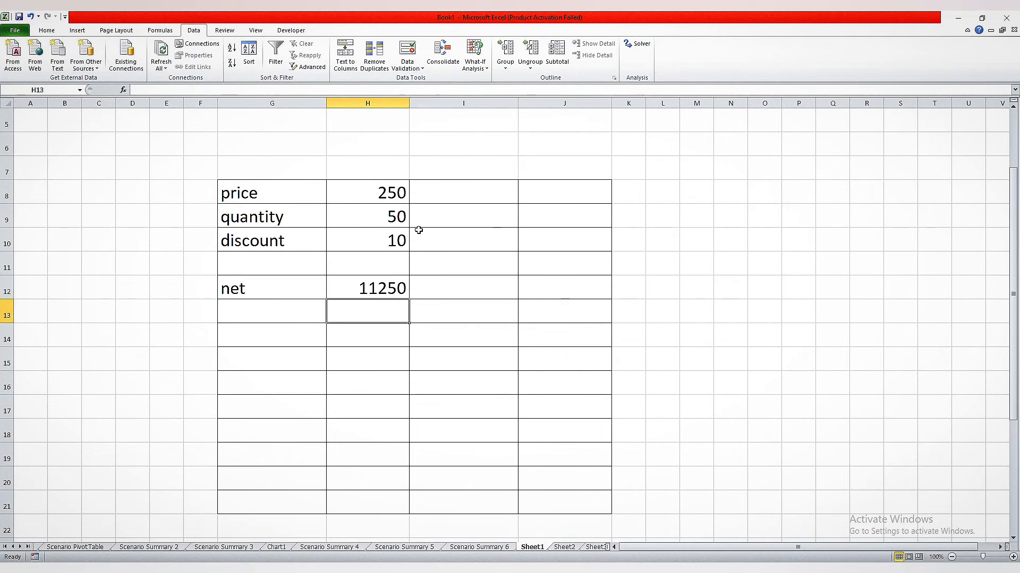
# - Enter the trial prices 50 and 100 beside the net result, in cells I12 and J12
pyautogui.click(468, 293)
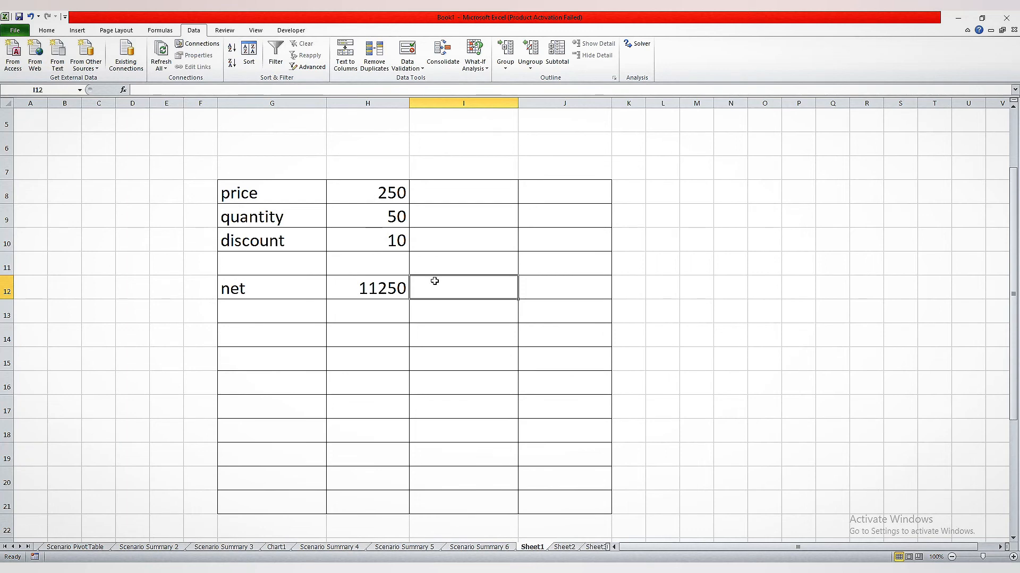
pyautogui.write('50')
pyautogui.press('Return')
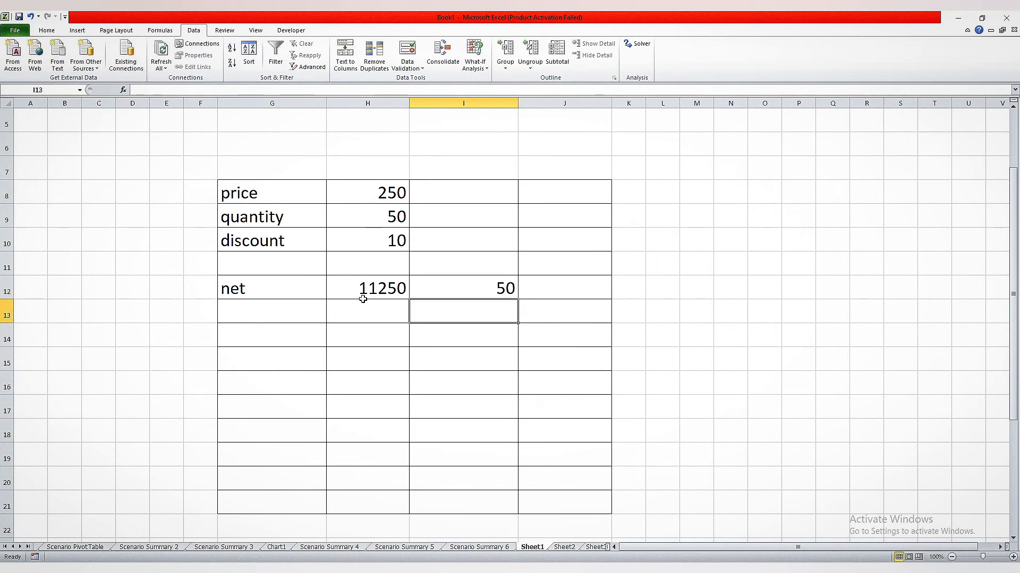
pyautogui.click(562, 285)
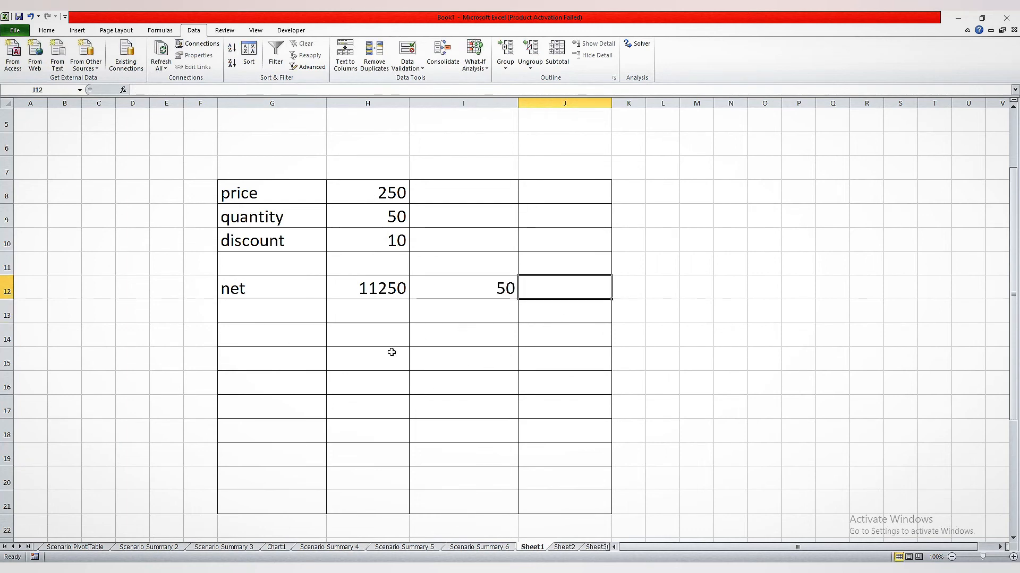
pyautogui.write('100')
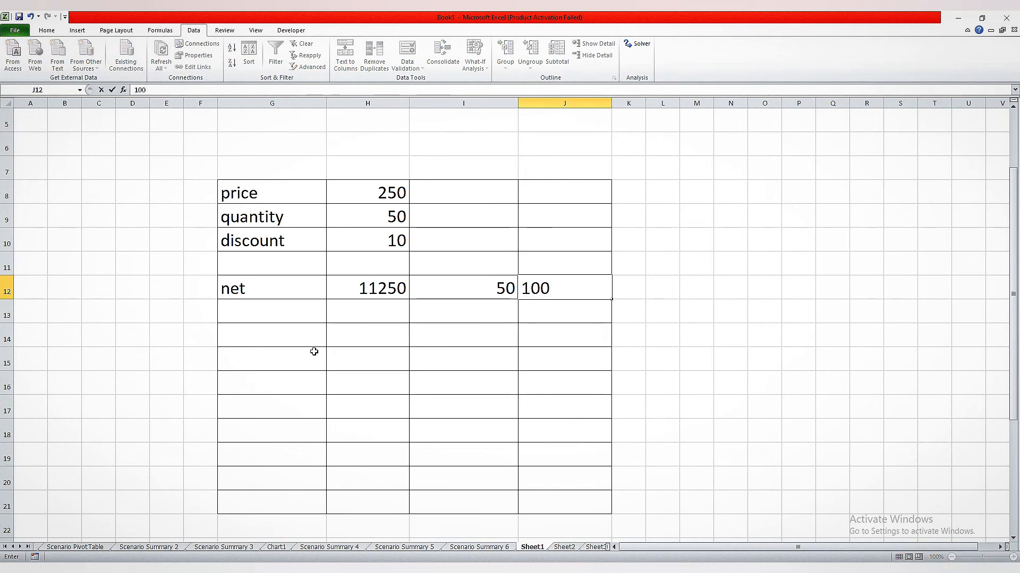
# - Enter the trial quantities 10 and 20 below the net result, in cells H13 and H14
pyautogui.click(349, 307)
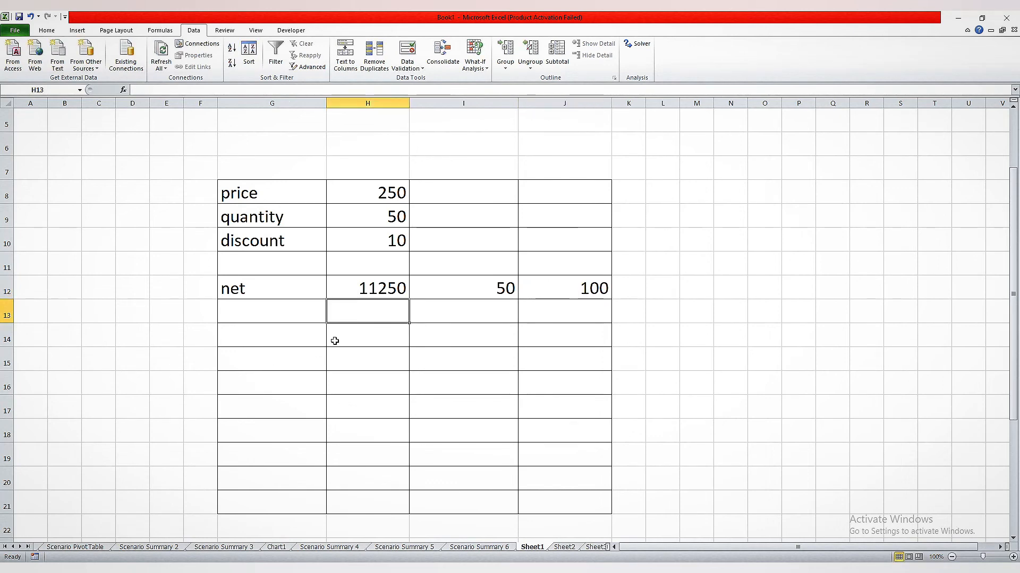
pyautogui.write('10')
pyautogui.press('Return')
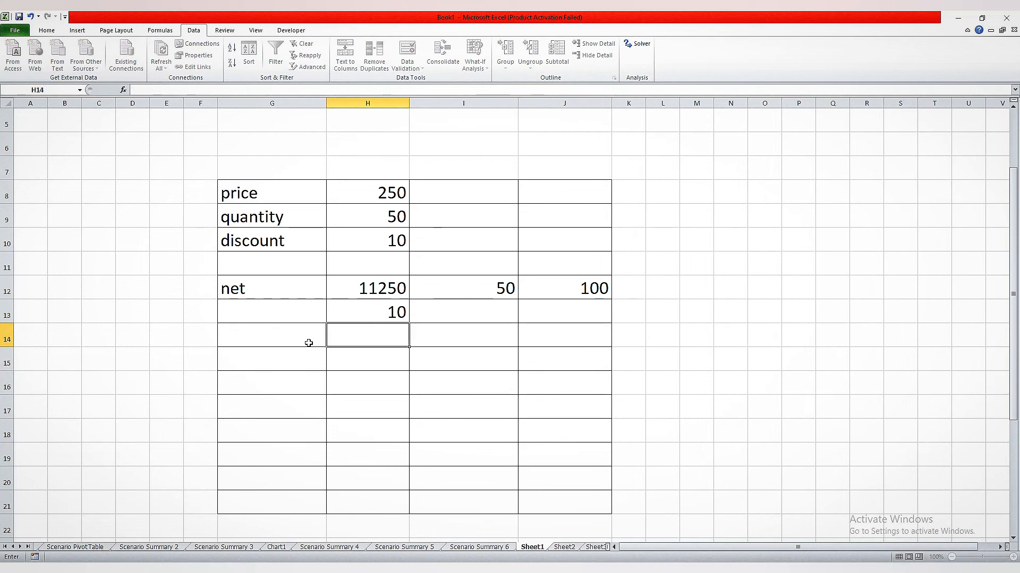
pyautogui.write('20')
pyautogui.press('Return')
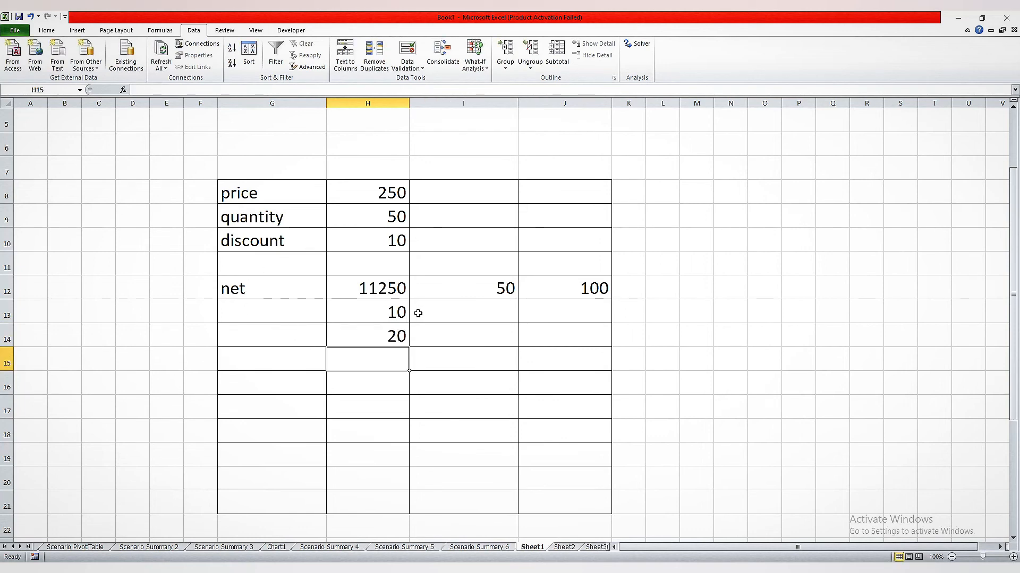
# - Create a two-variable Data Table on H12:J14 with row input cell $H$8 and column input cell $H$9
pyautogui.moveTo(375, 295); pyautogui.dragTo(548, 336)
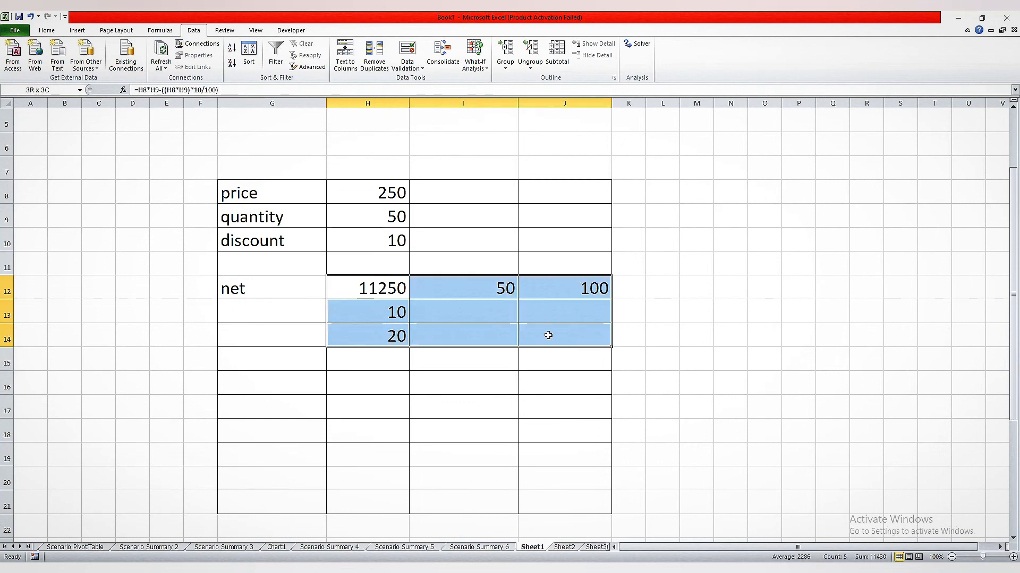
pyautogui.click(484, 66)
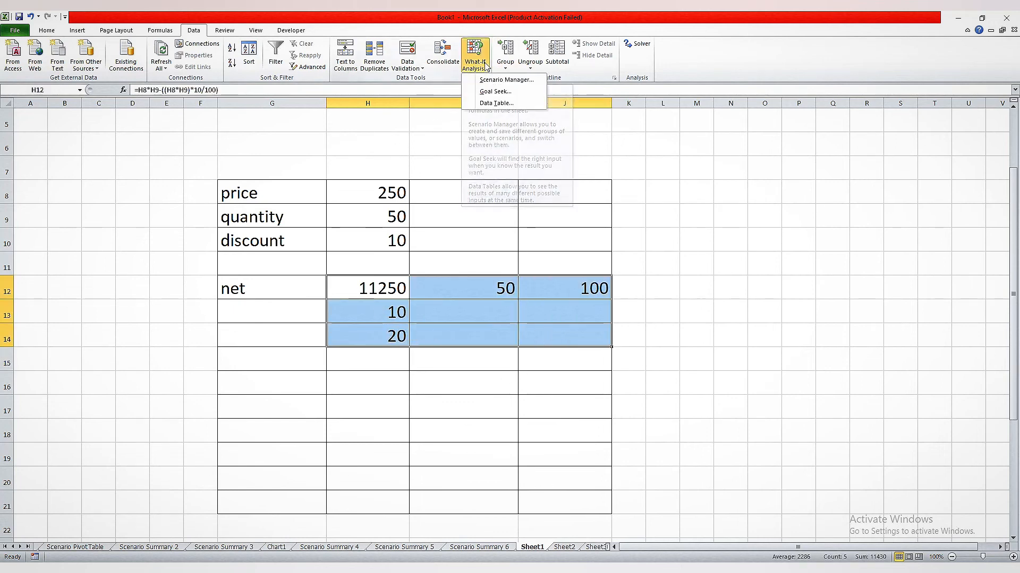
pyautogui.click(495, 103)
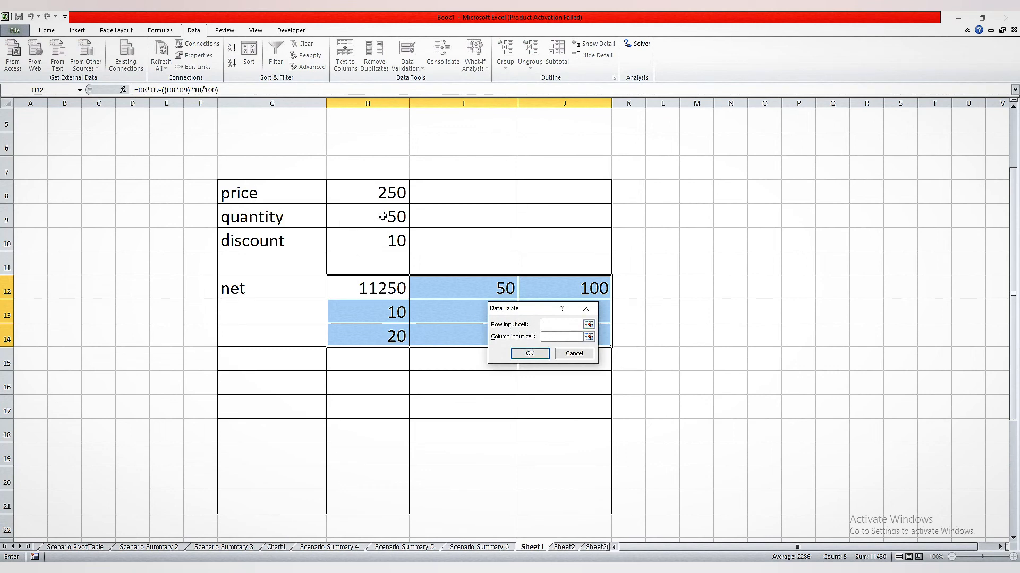
pyautogui.click(400, 194)
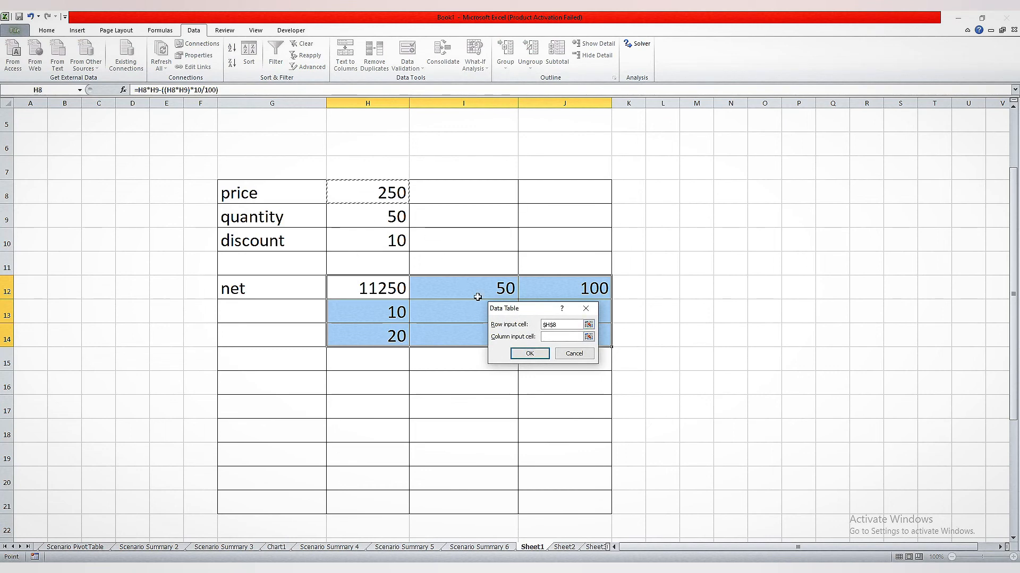
pyautogui.click(550, 336)
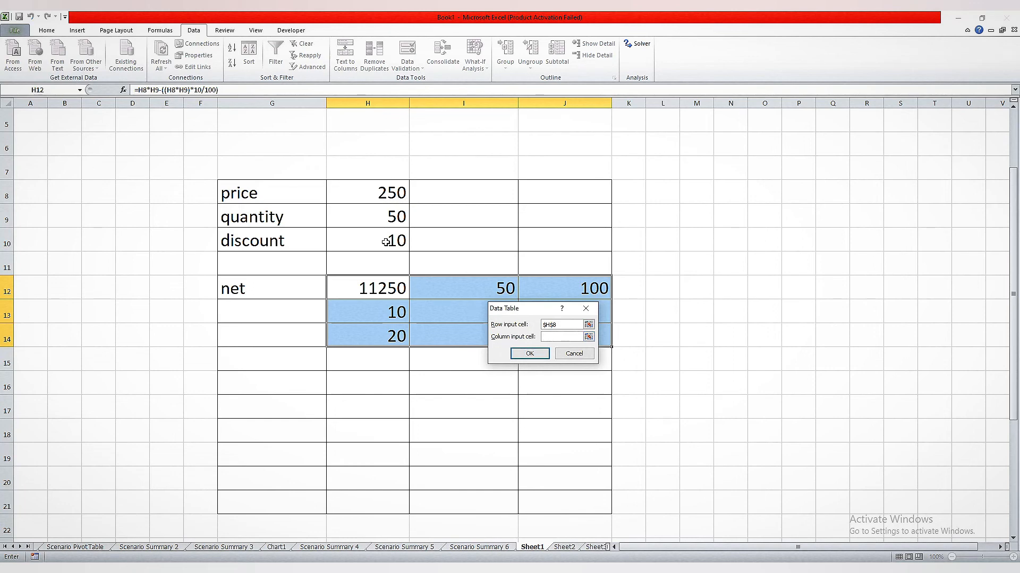
pyautogui.click(391, 221)
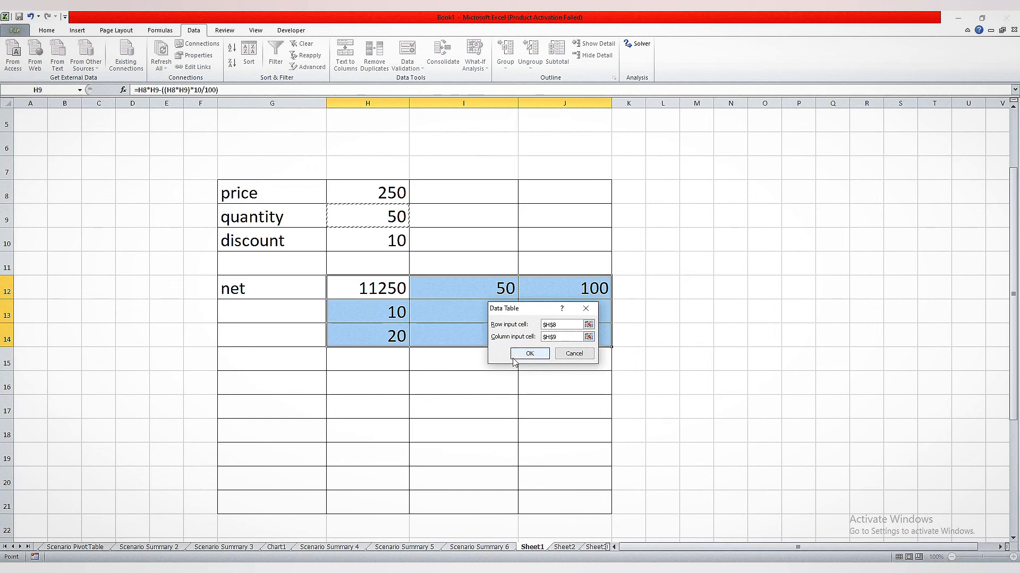
pyautogui.click(529, 354)
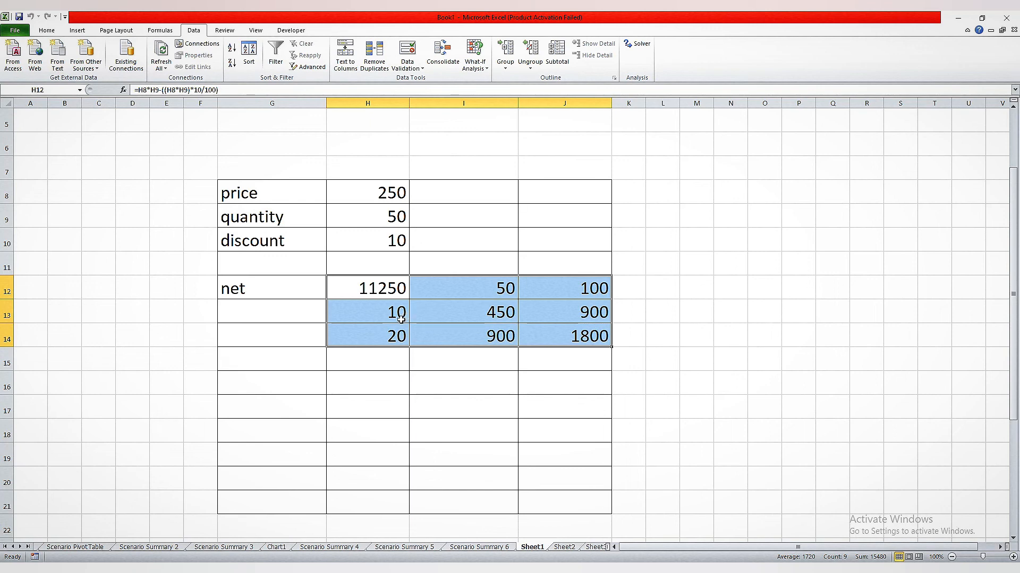
# - Examine the data table's net amounts against the trial prices in row 12 and the trial quantities in column H
pyautogui.click(493, 313)
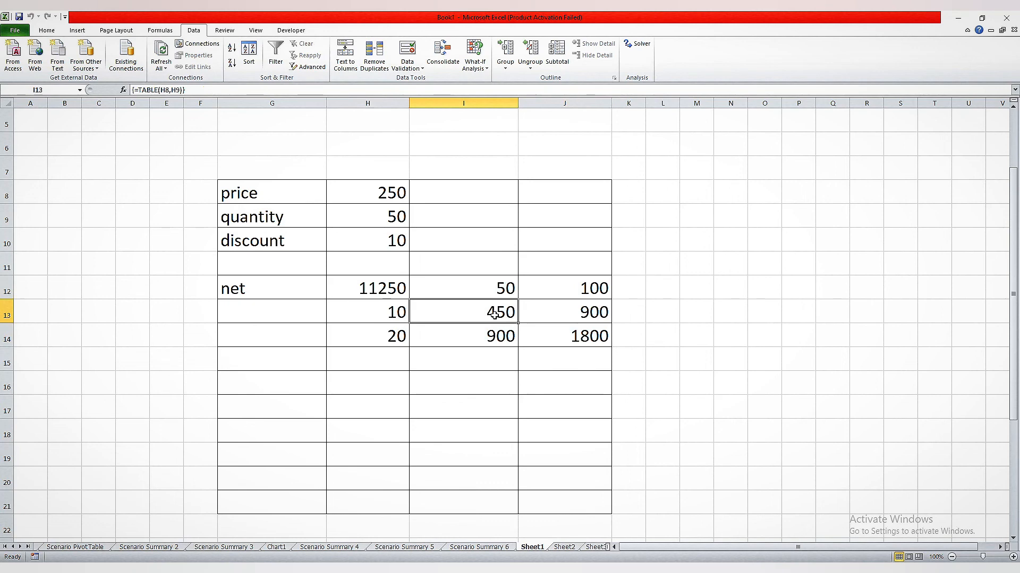
pyautogui.click(571, 288)
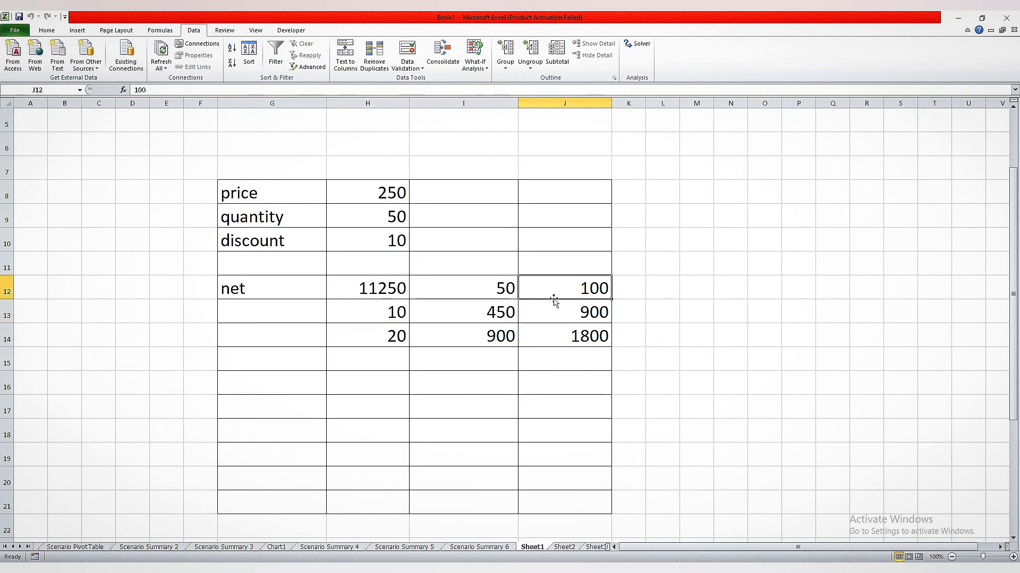
pyautogui.click(585, 319)
pyautogui.click(471, 290)
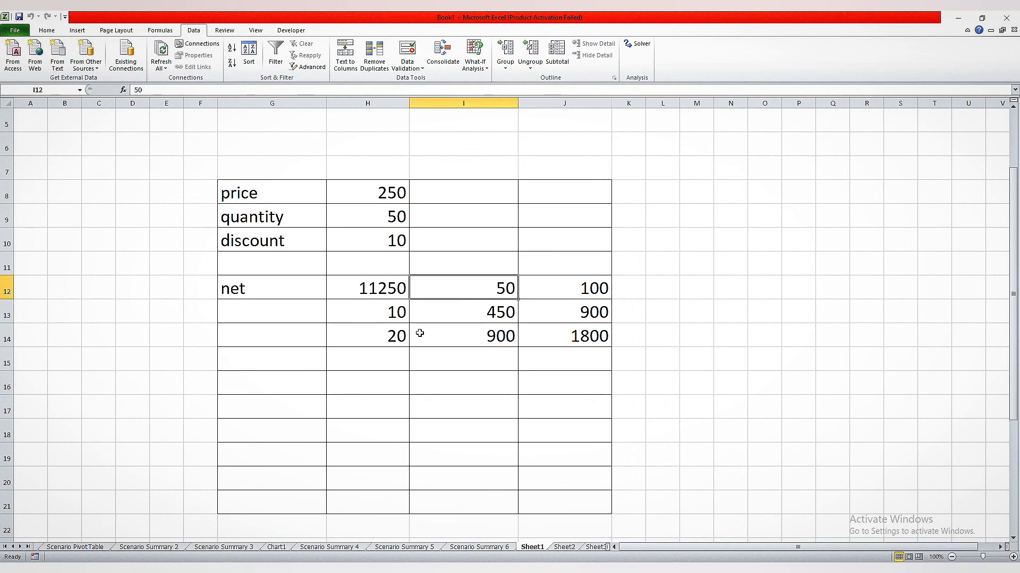
pyautogui.click(399, 334)
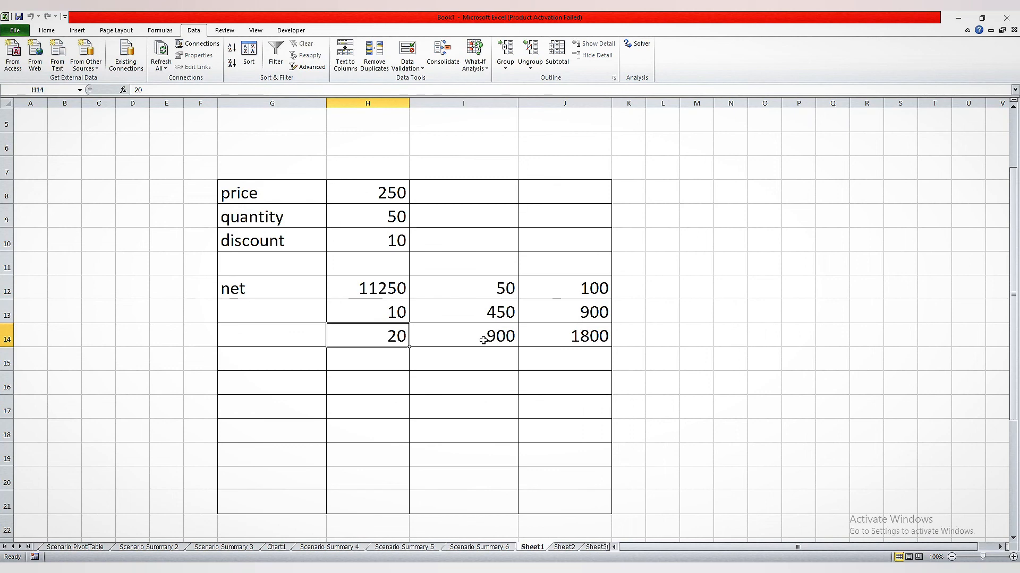